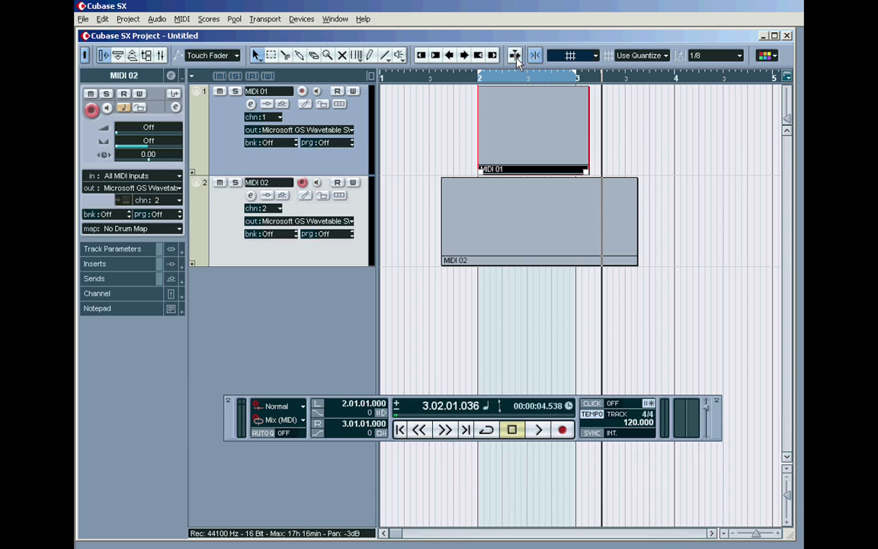
# Turn Snap on, nudge MIDI 01 two eighth notes later, and set Quantize to 1/16
pyautogui.click(516, 56)
pyautogui.click(516, 56)
pyautogui.click(464, 55)
pyautogui.click(464, 55)
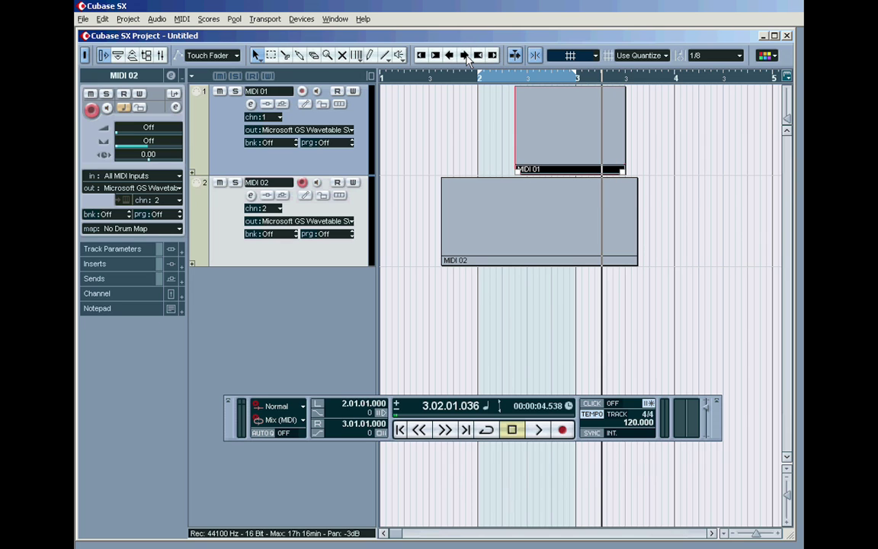
pyautogui.click(738, 55)
pyautogui.click(720, 114)
# Nudge MIDI 01 two sixteenths later and lengthen its end by a net sixteenth
pyautogui.click(464, 55)
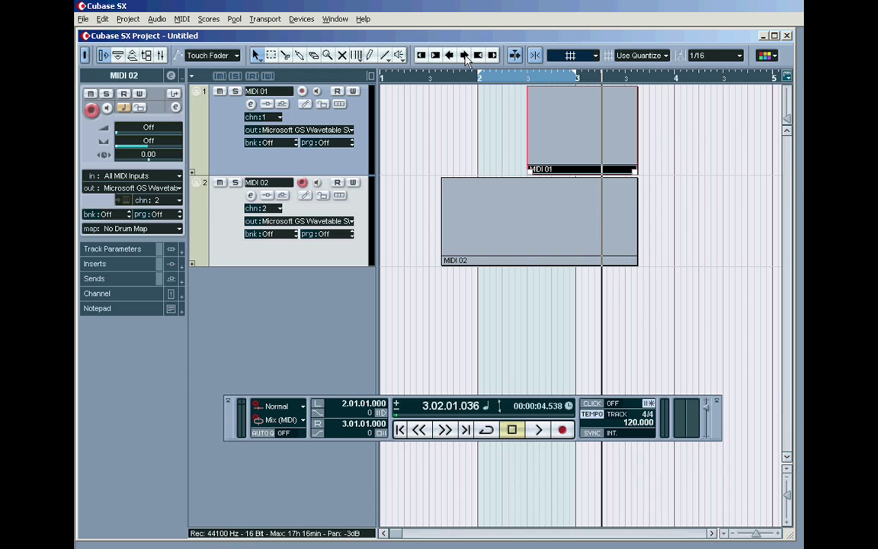
pyautogui.click(464, 55)
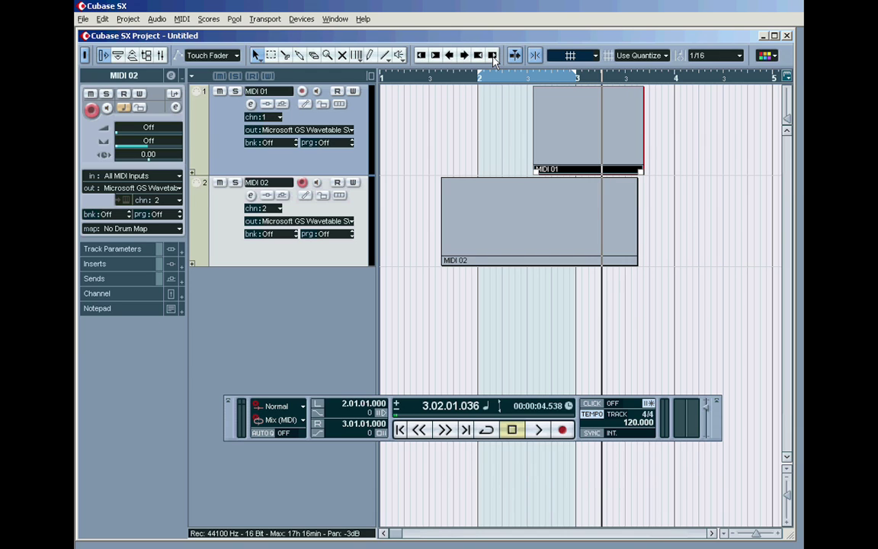
pyautogui.click(492, 57)
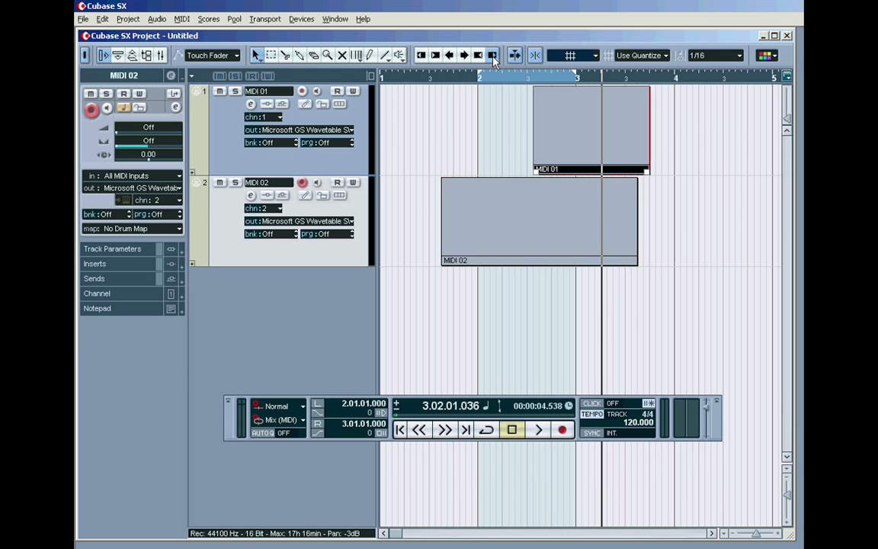
pyautogui.click(492, 57)
pyautogui.click(492, 58)
pyautogui.click(493, 58)
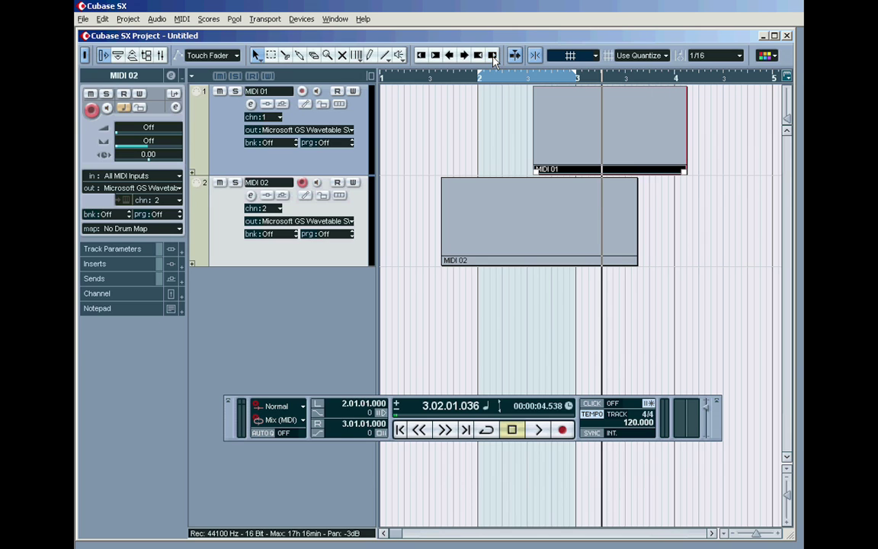
pyautogui.click(478, 57)
pyautogui.click(478, 57)
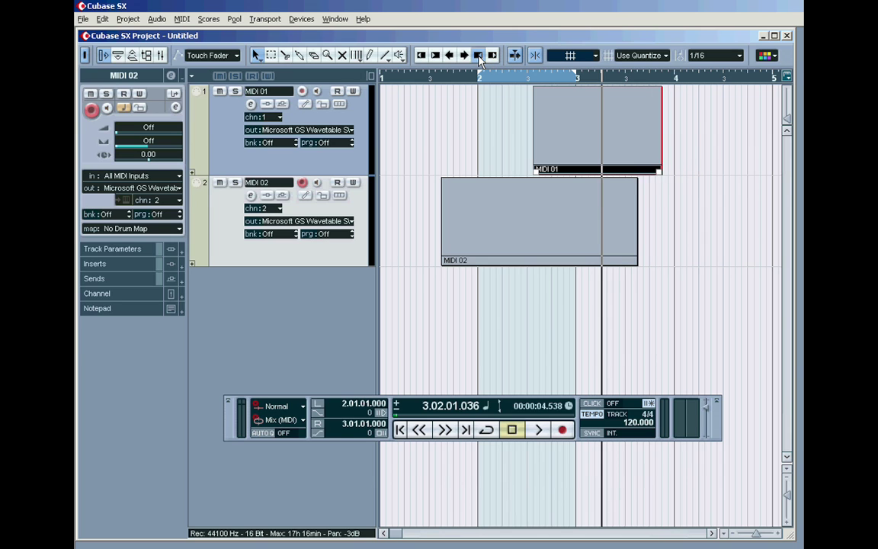
pyautogui.click(479, 57)
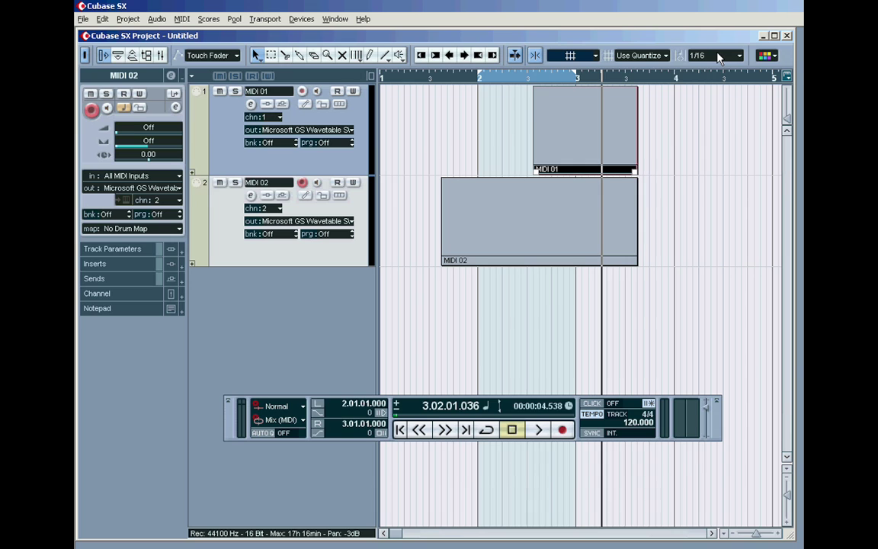
# Trim MIDI 01's start back and forth in sixteenth steps to extend it earlier
pyautogui.click(419, 57)
pyautogui.click(420, 57)
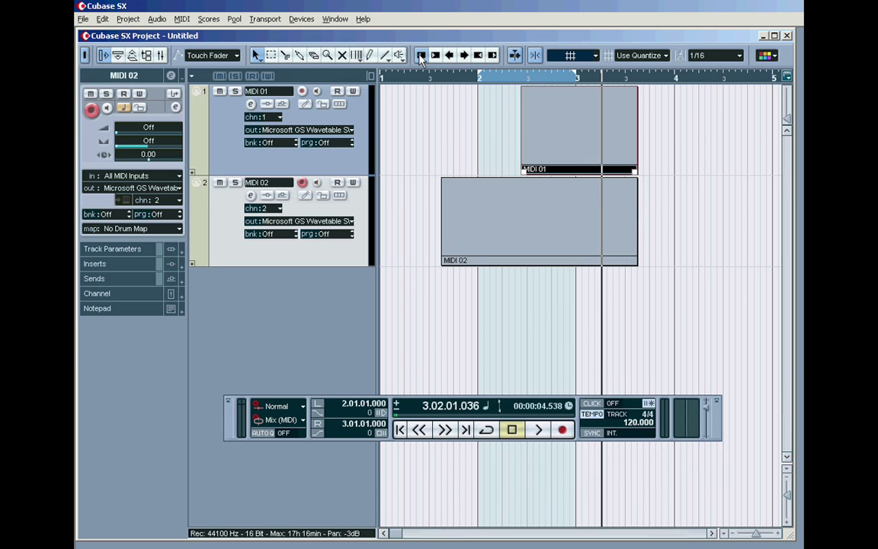
pyautogui.click(420, 57)
pyautogui.click(420, 57)
pyautogui.click(420, 57)
pyautogui.click(420, 57)
pyautogui.click(420, 57)
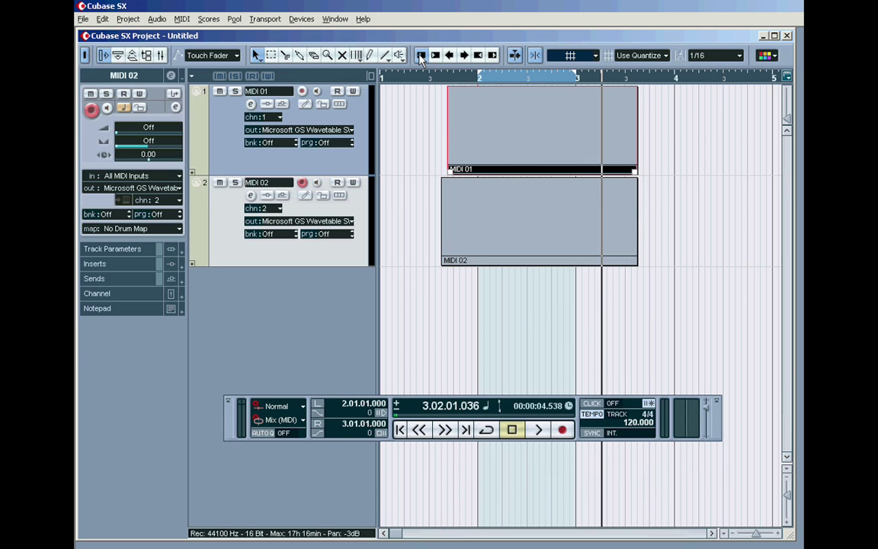
pyautogui.click(435, 58)
pyautogui.click(435, 58)
pyautogui.click(435, 57)
pyautogui.click(435, 57)
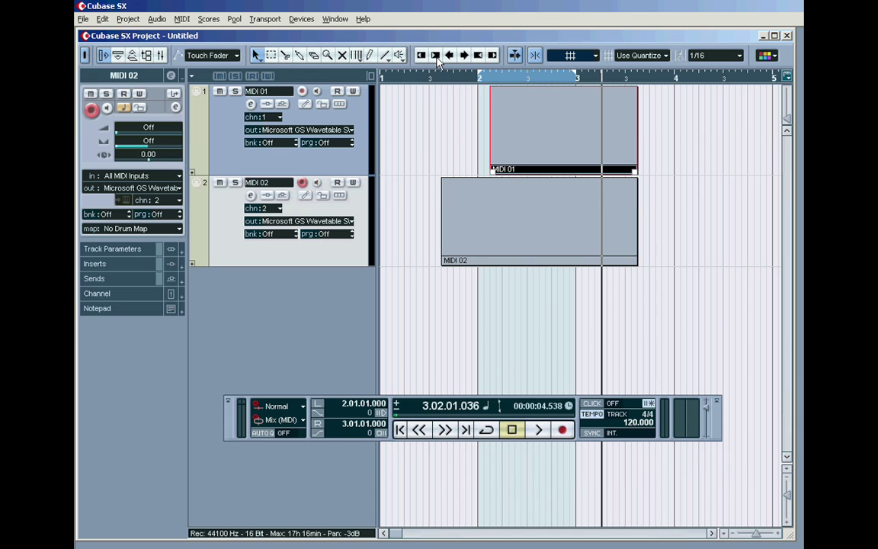
pyautogui.click(420, 57)
pyautogui.click(419, 57)
pyautogui.click(420, 57)
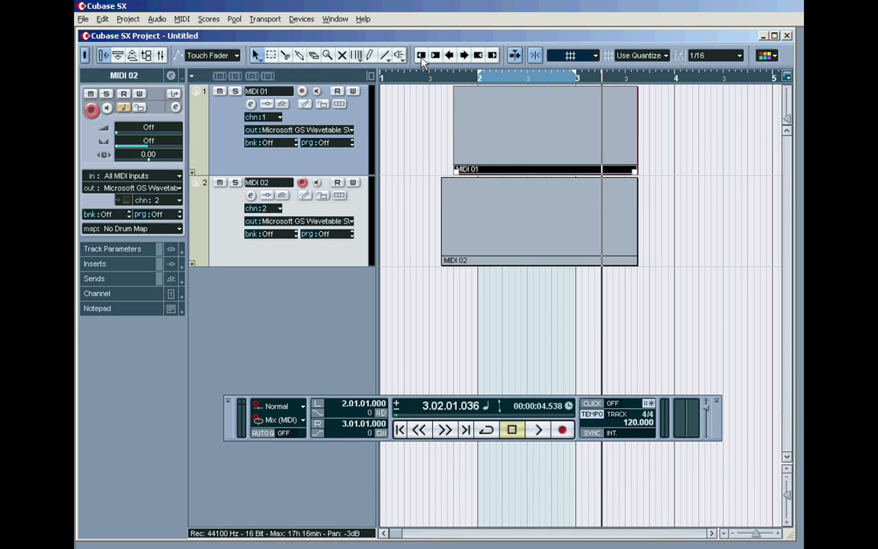
pyautogui.click(419, 57)
pyautogui.click(420, 57)
pyautogui.click(435, 57)
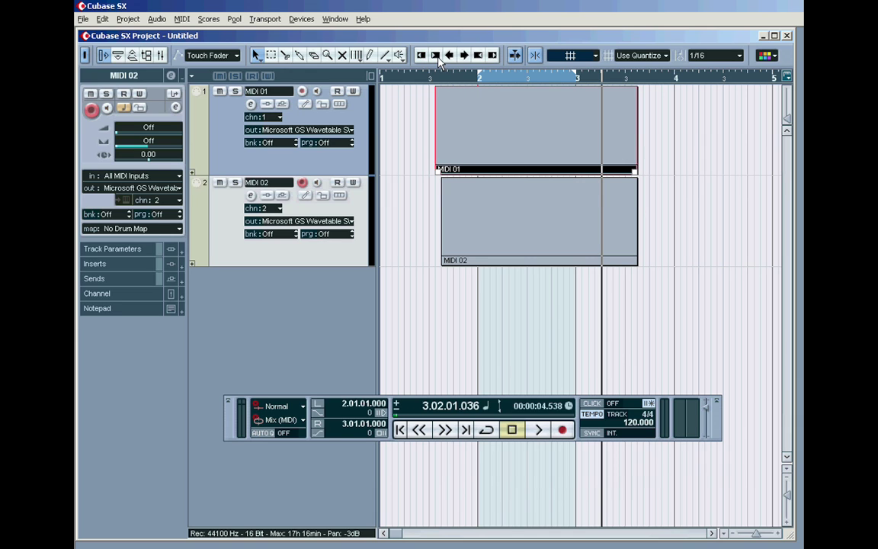
# Fine-tune MIDI 01's start position with further sixteenth-note trims
pyautogui.click(420, 57)
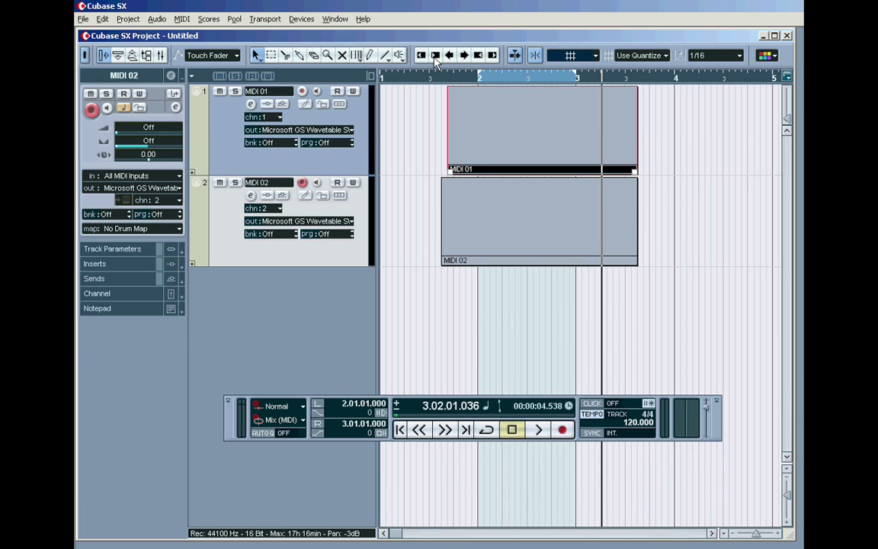
pyautogui.click(419, 57)
pyautogui.click(435, 57)
pyautogui.click(435, 57)
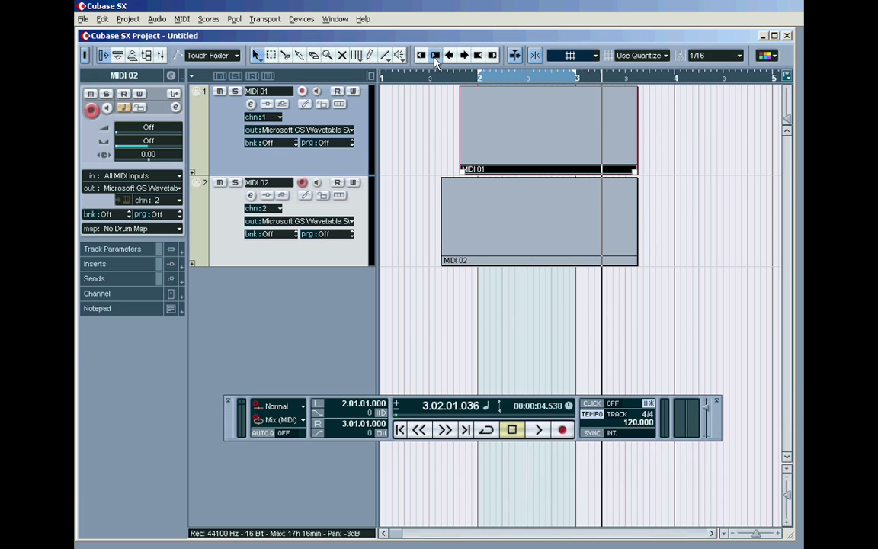
pyautogui.click(435, 57)
pyautogui.click(424, 57)
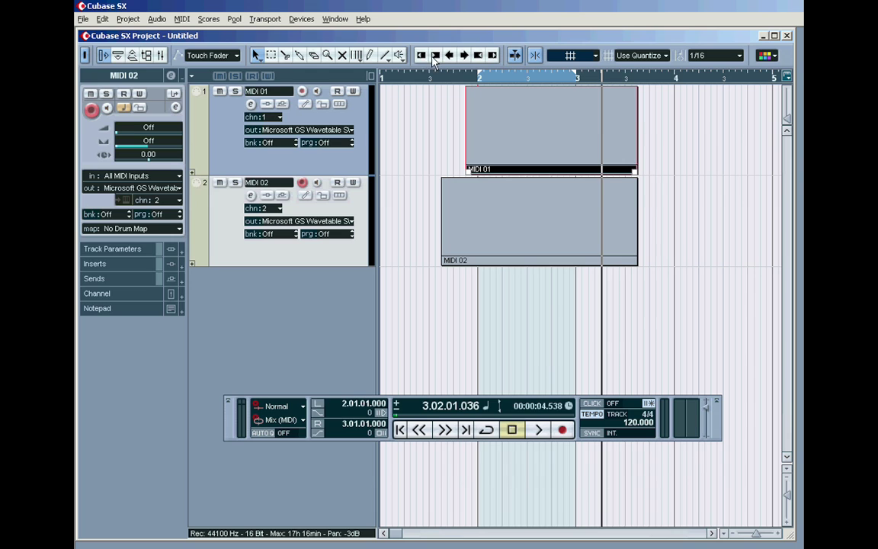
pyautogui.click(421, 57)
pyautogui.click(422, 57)
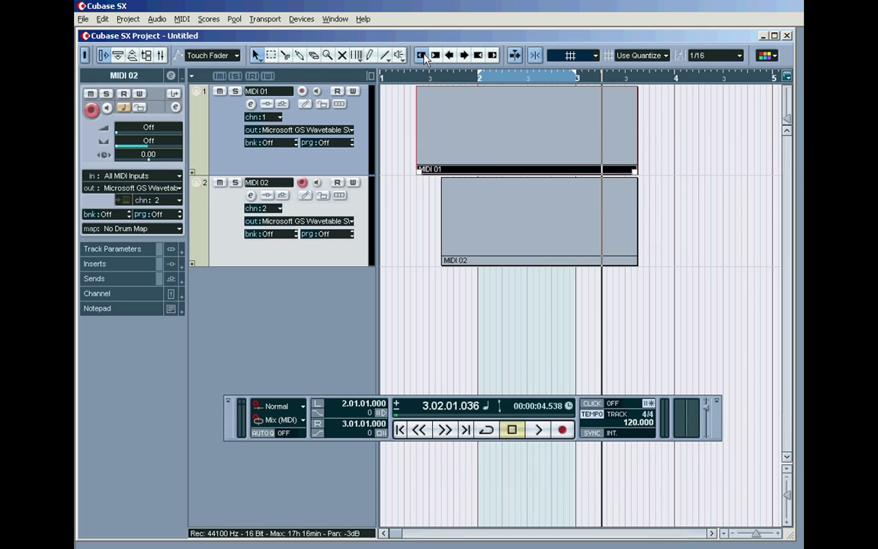
pyautogui.click(435, 57)
pyautogui.click(435, 58)
pyautogui.click(435, 57)
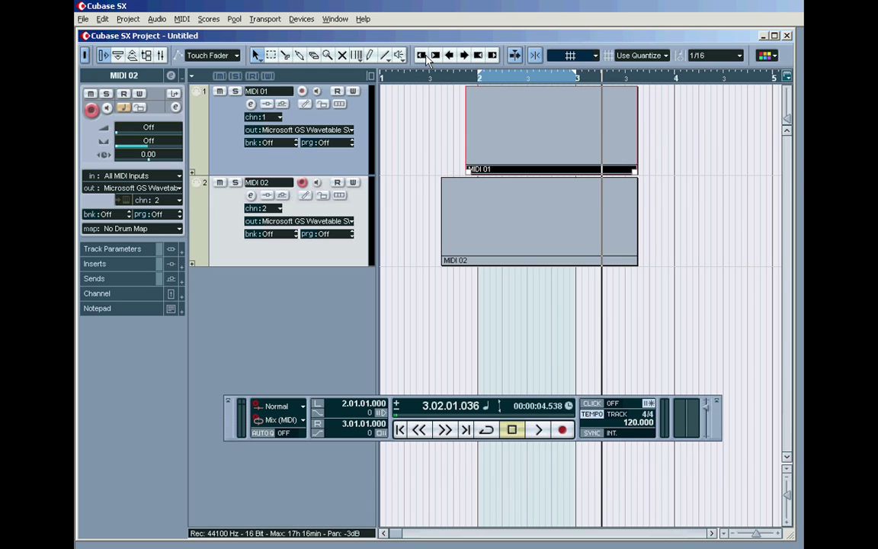
pyautogui.click(421, 58)
pyautogui.click(422, 57)
pyautogui.click(435, 57)
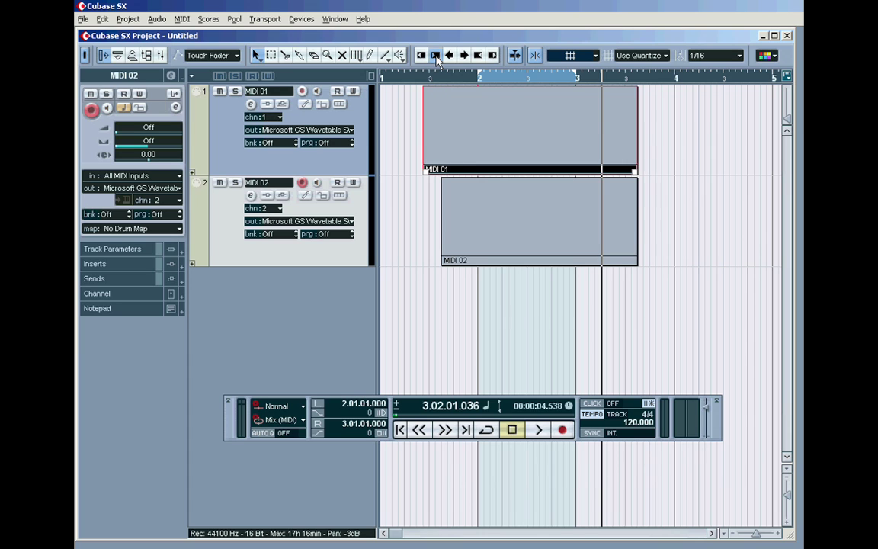
pyautogui.click(435, 57)
# Readjust MIDI 01's end and shift the whole part one sixteenth later
pyautogui.click(479, 57)
pyautogui.click(479, 57)
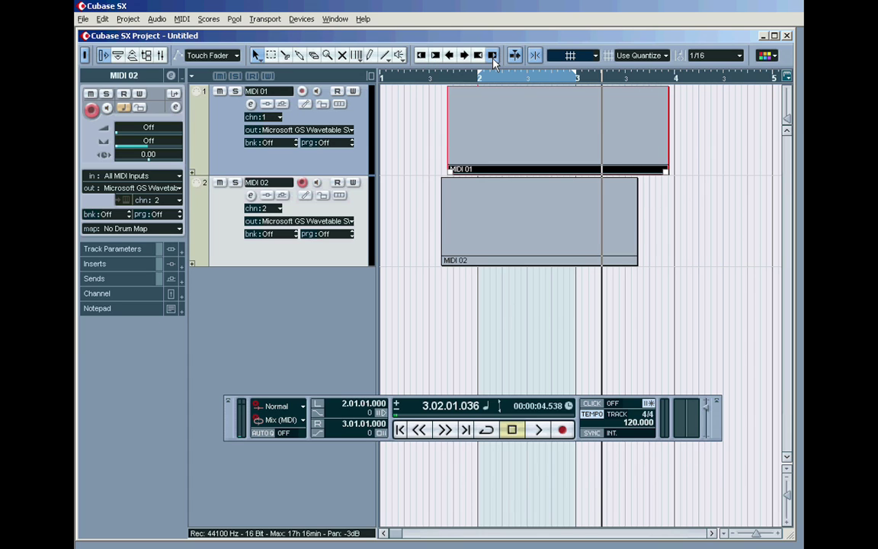
pyautogui.click(478, 57)
pyautogui.click(478, 57)
pyautogui.click(464, 56)
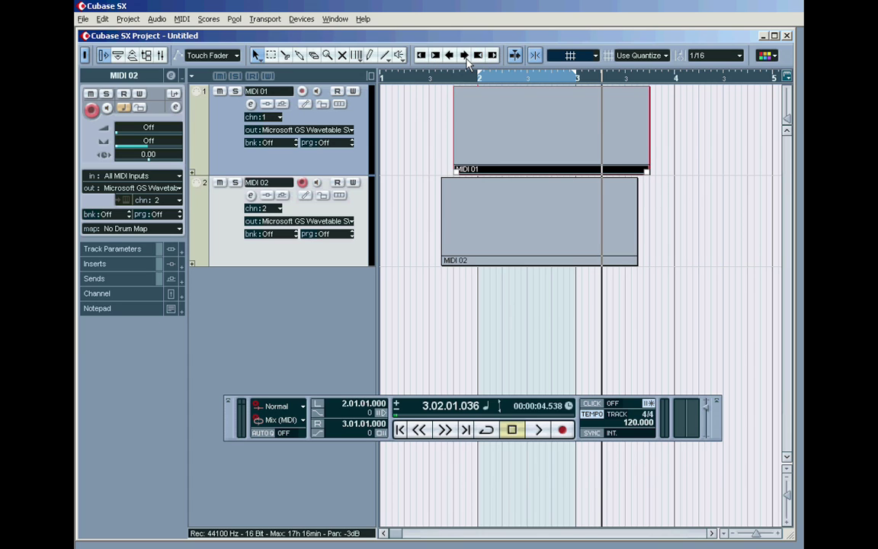
pyautogui.click(465, 56)
pyautogui.click(449, 56)
pyautogui.click(448, 56)
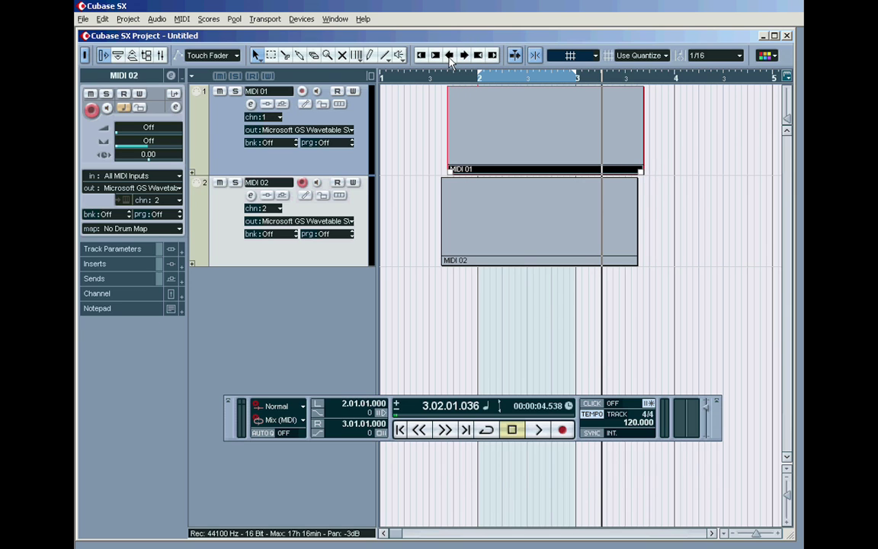
# Set Quantize to 1/4 and lengthen MIDI 01's end by two quarter notes
pyautogui.click(738, 55)
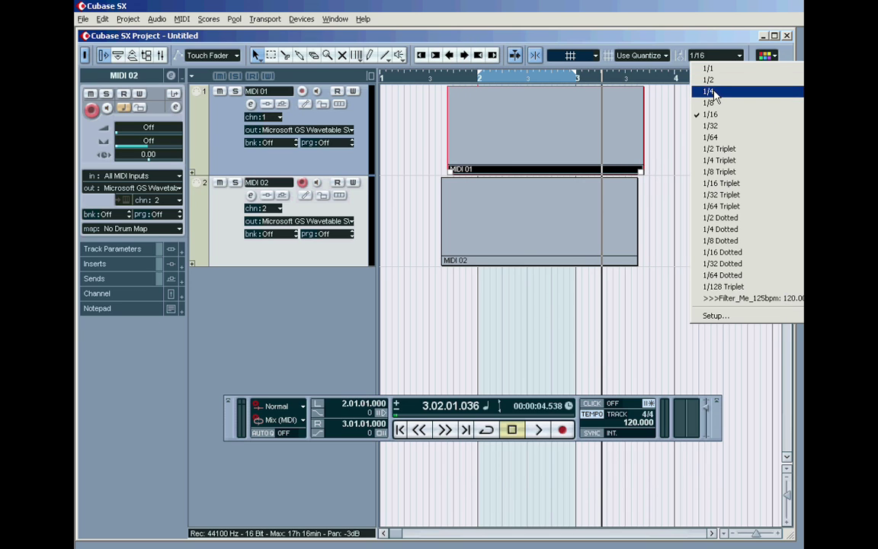
pyautogui.click(713, 89)
pyautogui.click(491, 57)
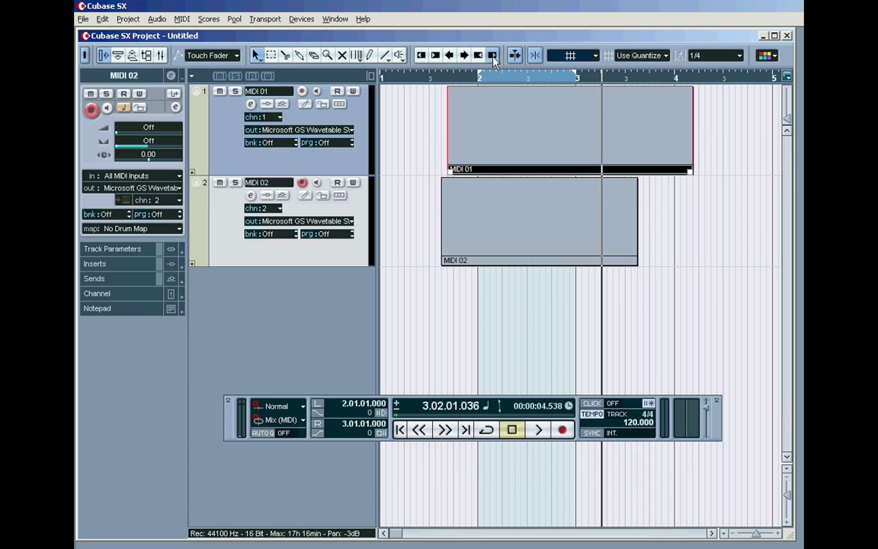
pyautogui.click(491, 56)
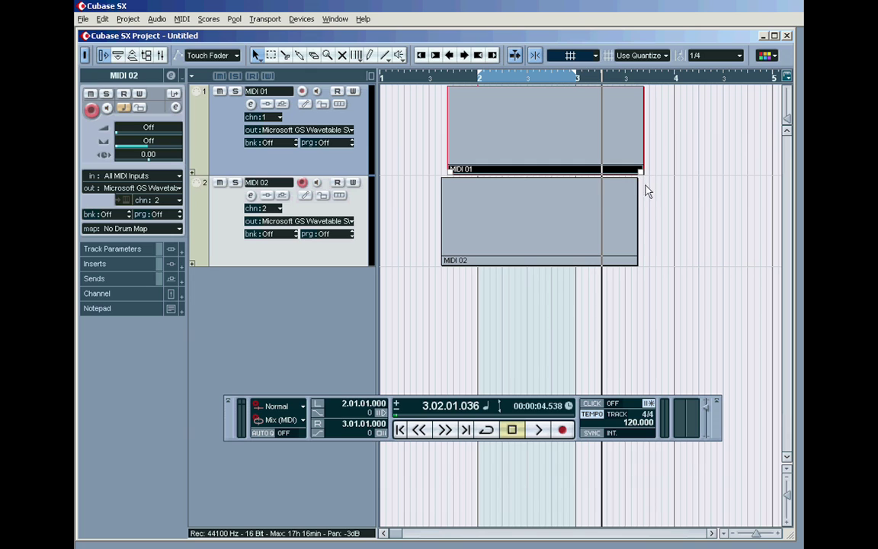
# Zoom in, keep the grid at 1/4, and stretch MIDI 01's end to bar 4, then trim back one step
pyautogui.press('h')
pyautogui.press('h')
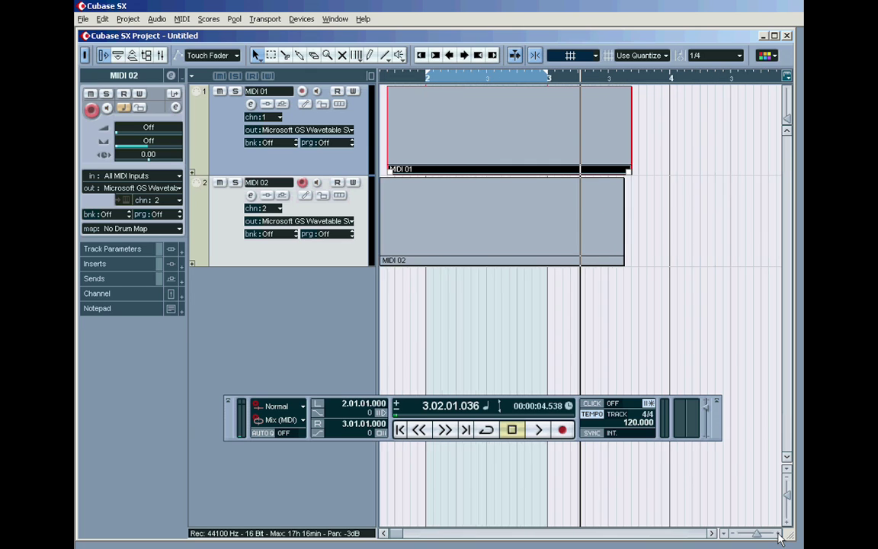
pyautogui.press('h')
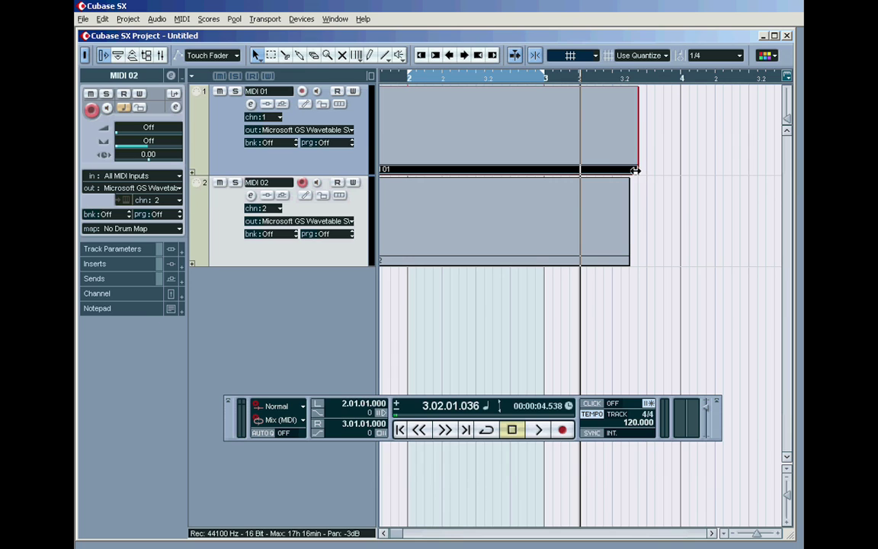
pyautogui.click(716, 55)
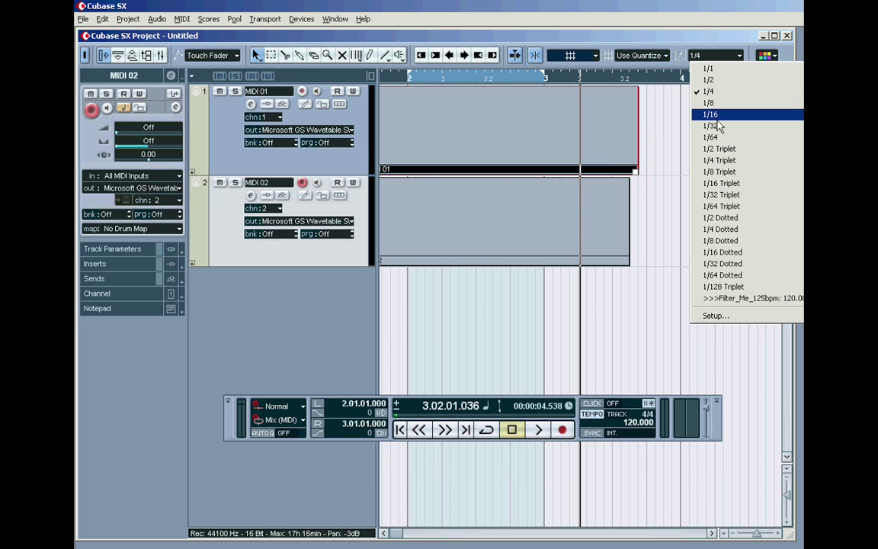
pyautogui.click(716, 116)
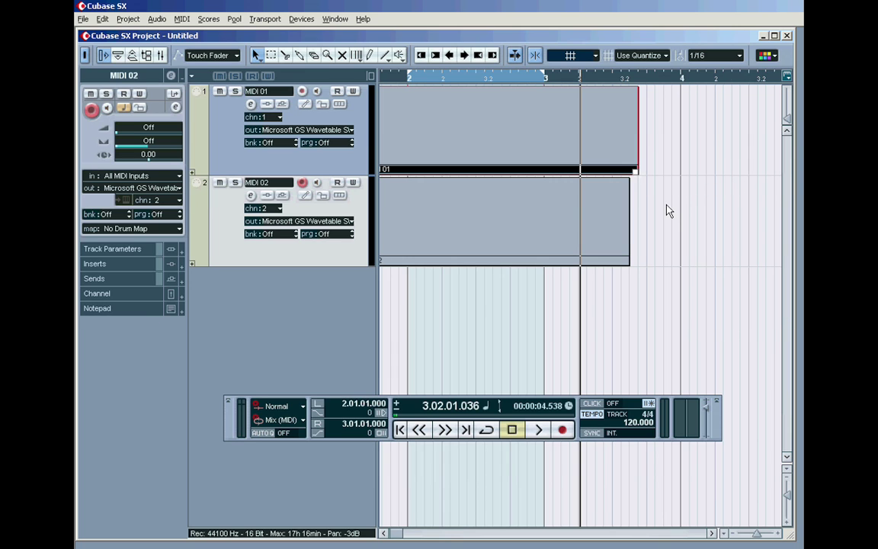
pyautogui.click(737, 57)
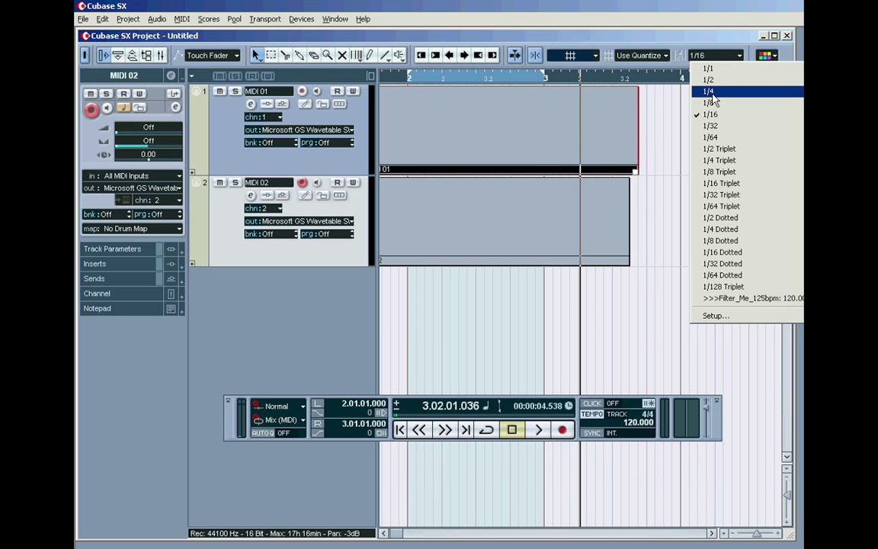
pyautogui.click(710, 90)
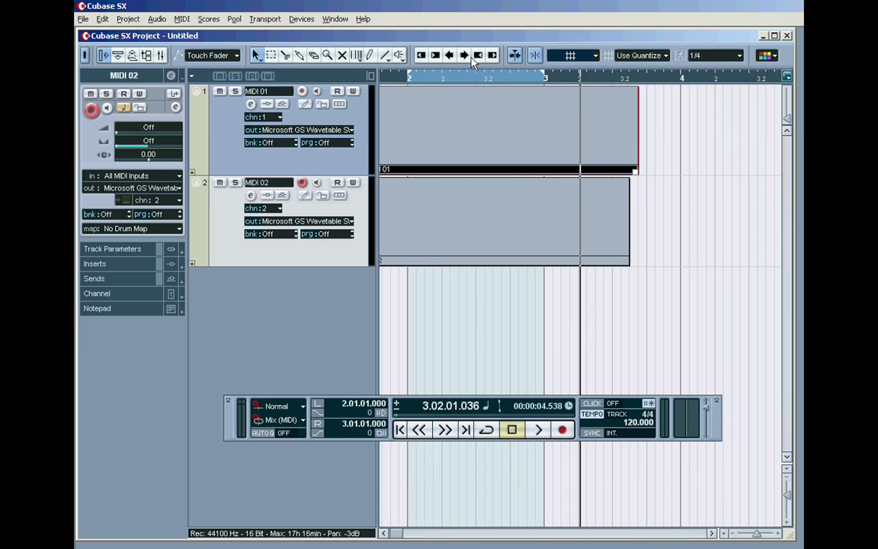
pyautogui.click(492, 56)
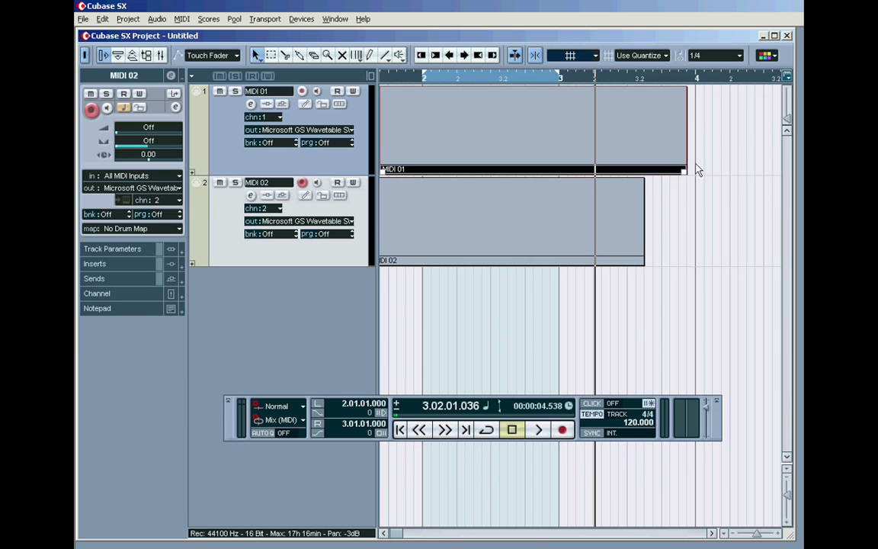
pyautogui.moveTo(686, 170)
pyautogui.mouseDown()
pyautogui.moveTo(668, 170)
pyautogui.moveTo(731, 172)
pyautogui.moveTo(633, 174)
pyautogui.moveTo(687, 176)
pyautogui.mouseUp()
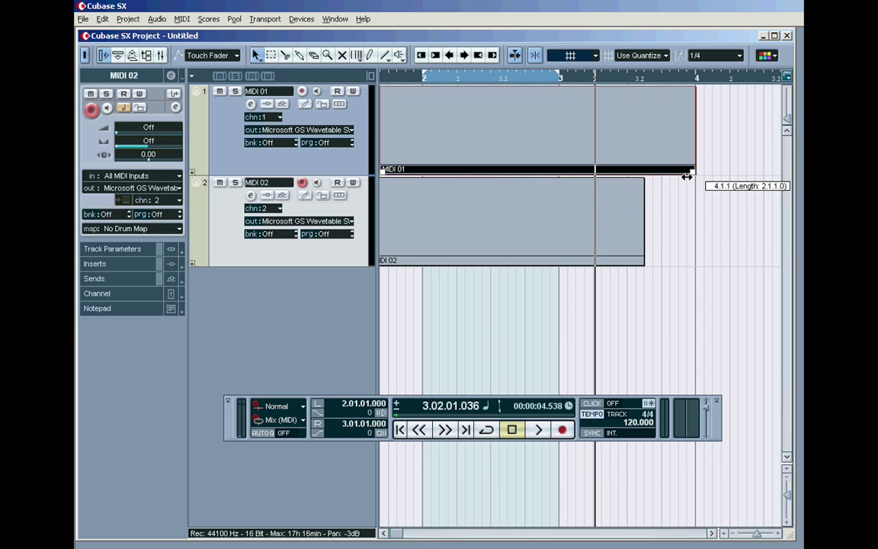
pyautogui.click(479, 56)
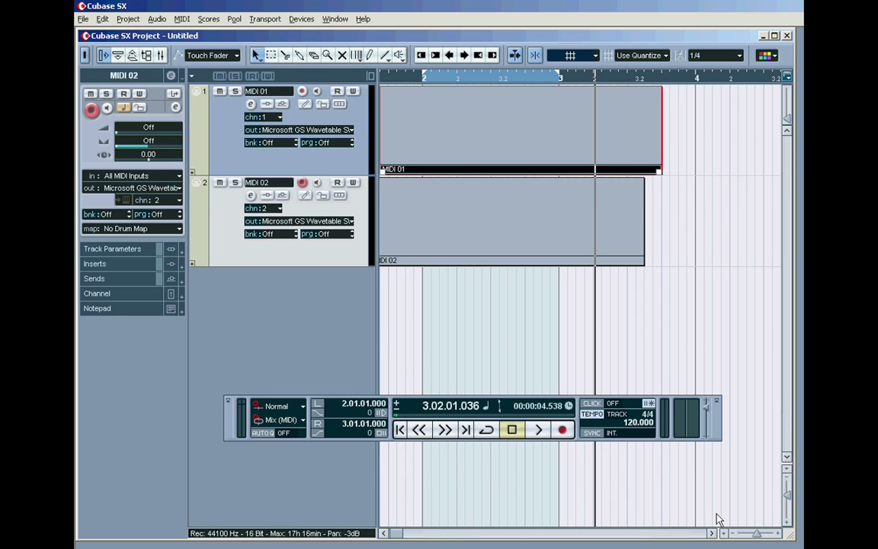
# Zoom out and trim and nudge MIDI 01 in quarter steps so it starts at bar 2
pyautogui.press('g')
pyautogui.press('g')
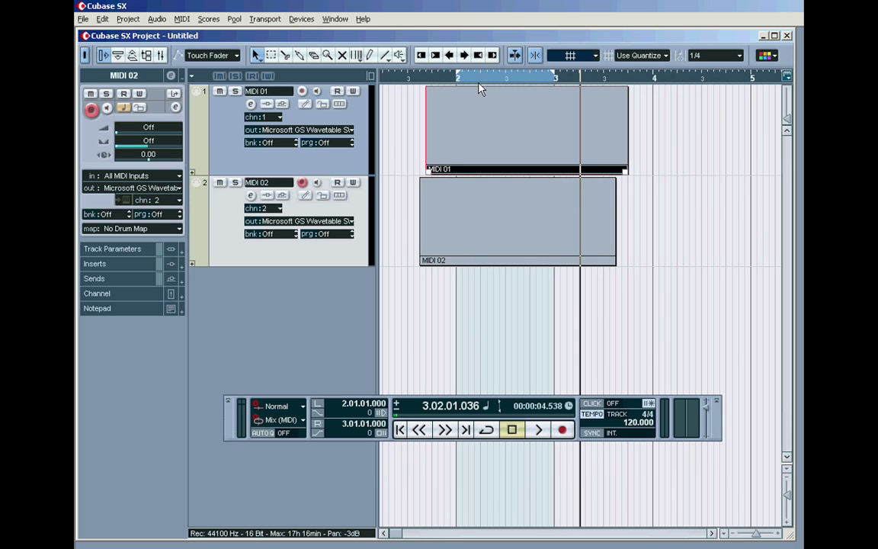
pyautogui.click(421, 55)
pyautogui.click(435, 56)
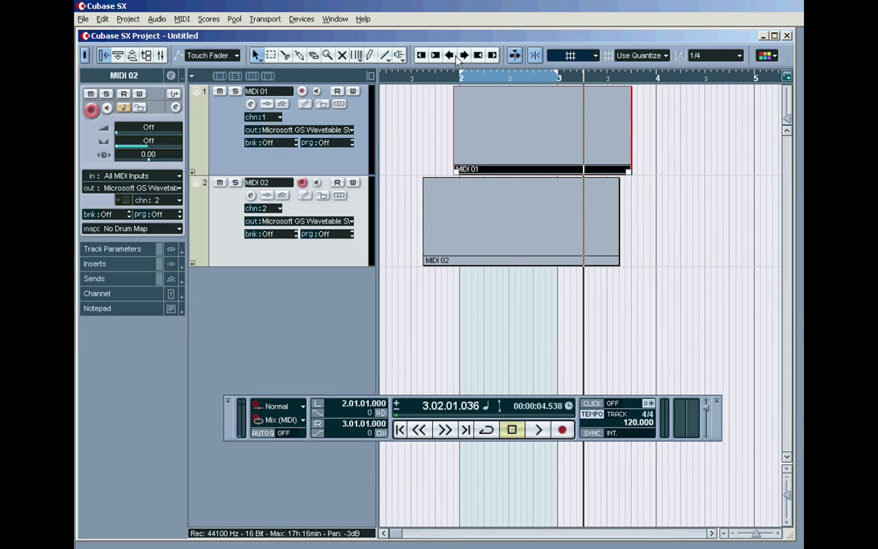
pyautogui.click(464, 56)
pyautogui.click(464, 56)
pyautogui.doubleClick(449, 55)
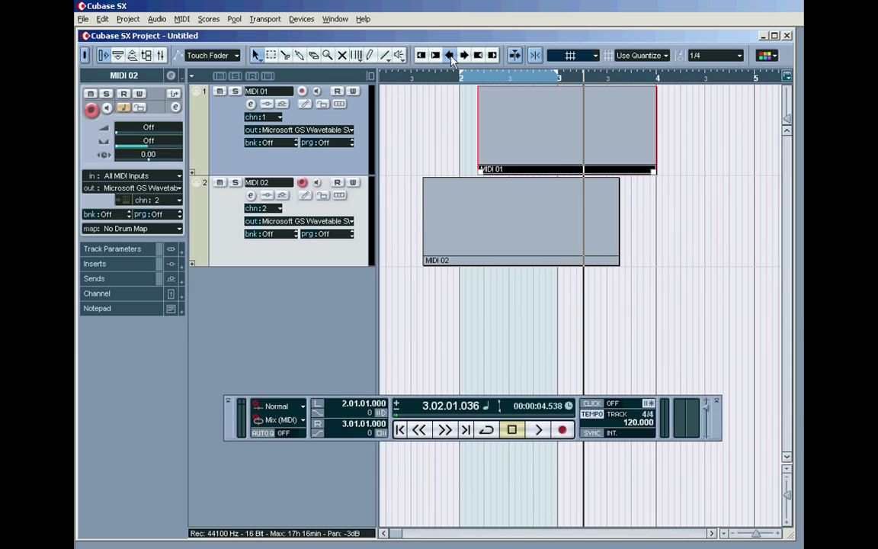
pyautogui.click(464, 56)
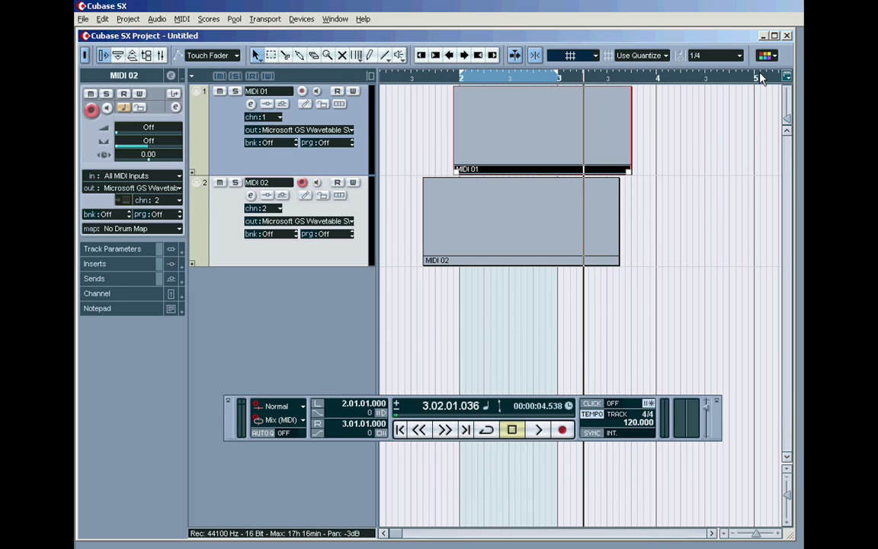
# Untick Nudge Palette in the toolbar context menu to remove the nudge buttons
pyautogui.rightClick(581, 414)
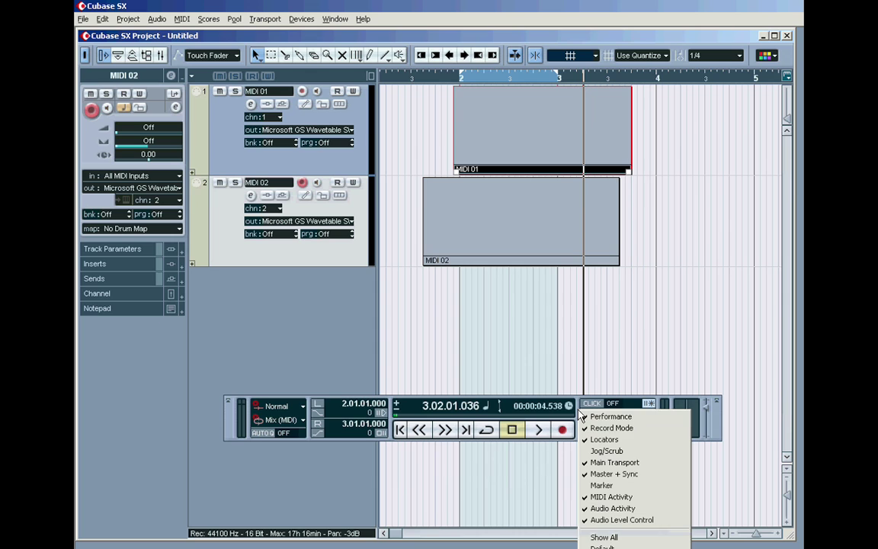
pyautogui.click(662, 404)
pyautogui.rightClick(661, 402)
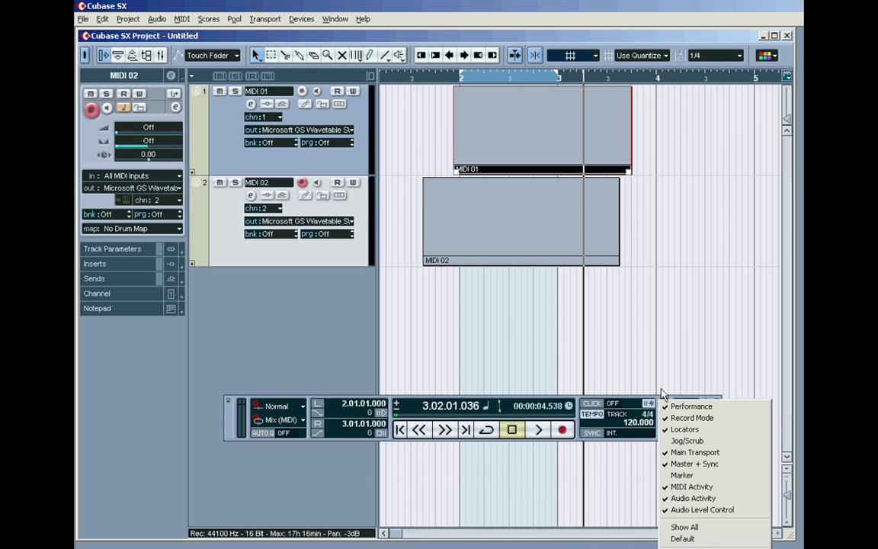
pyautogui.click(670, 70)
pyautogui.rightClick(684, 67)
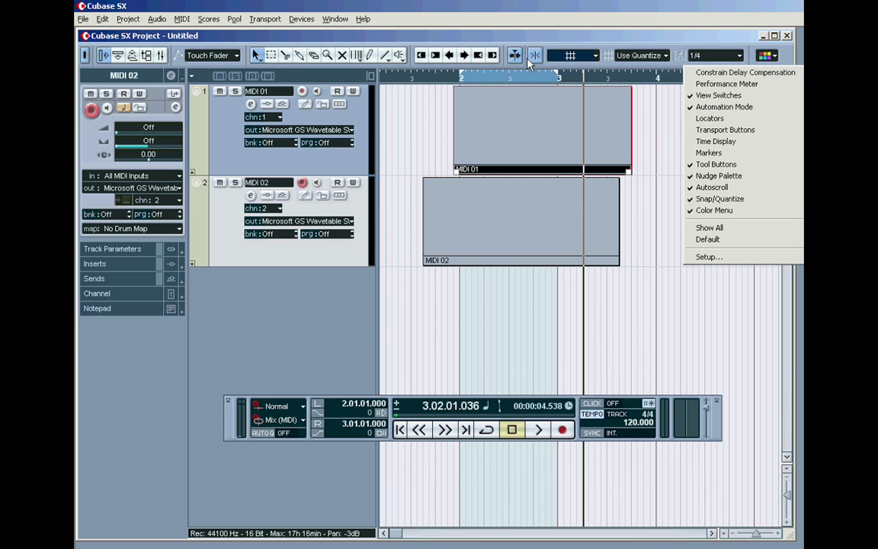
pyautogui.click(708, 179)
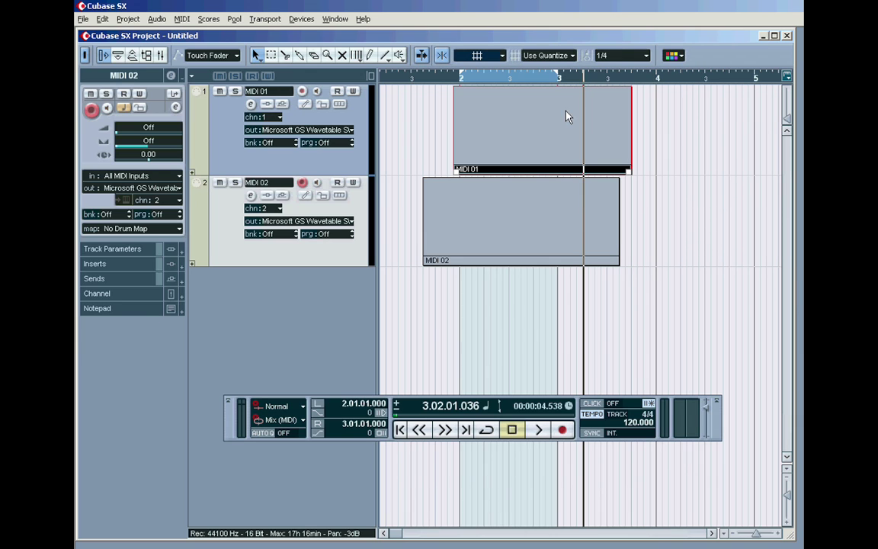
# Colour the MIDI 01 part orange from the toolbar Color menu
pyautogui.click(542, 198)
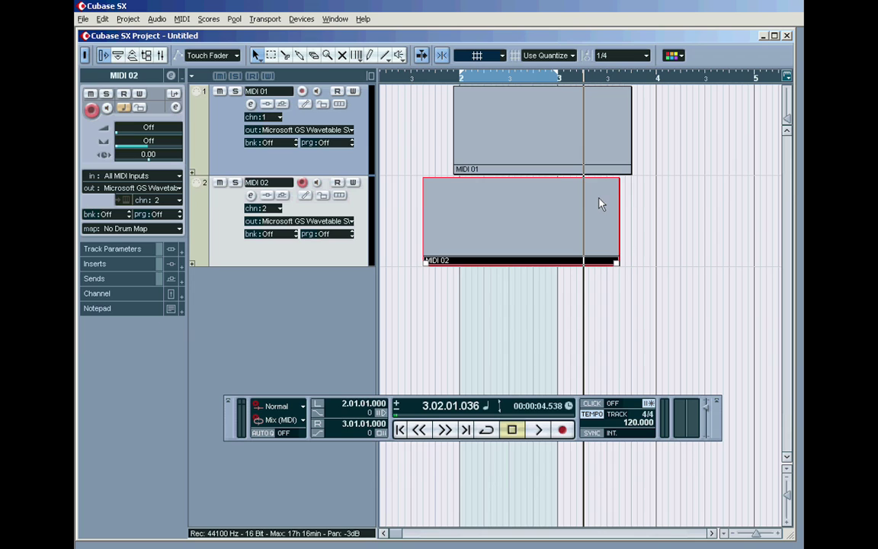
pyautogui.click(556, 126)
pyautogui.click(680, 59)
pyautogui.click(670, 97)
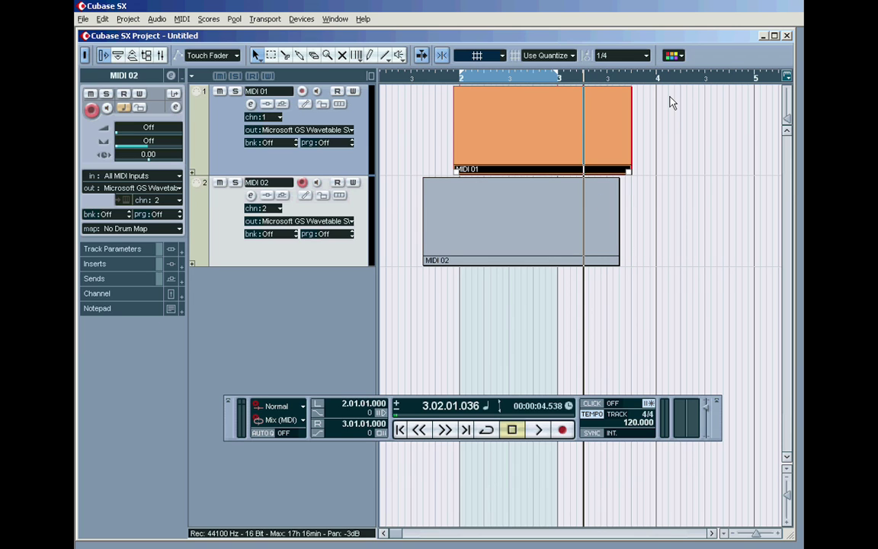
# Colour the MIDI 02 part green, then reselect MIDI 01
pyautogui.click(553, 202)
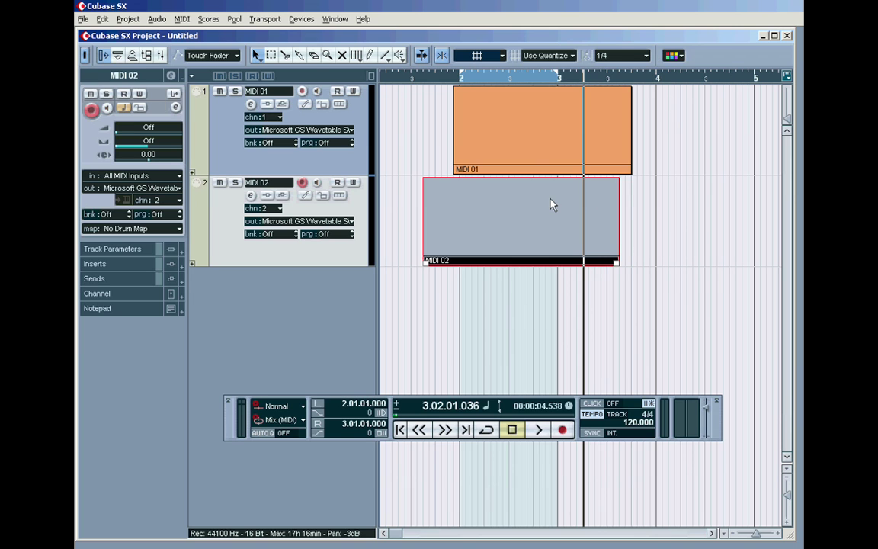
pyautogui.click(680, 60)
pyautogui.click(684, 142)
pyautogui.click(545, 150)
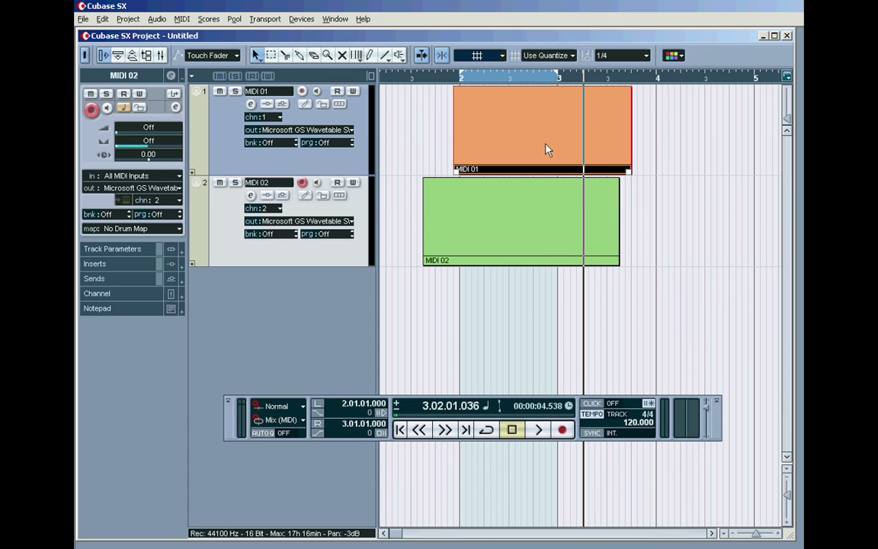
# Hide and then re-show the part Color menu on the toolbar
pyautogui.rightClick(693, 58)
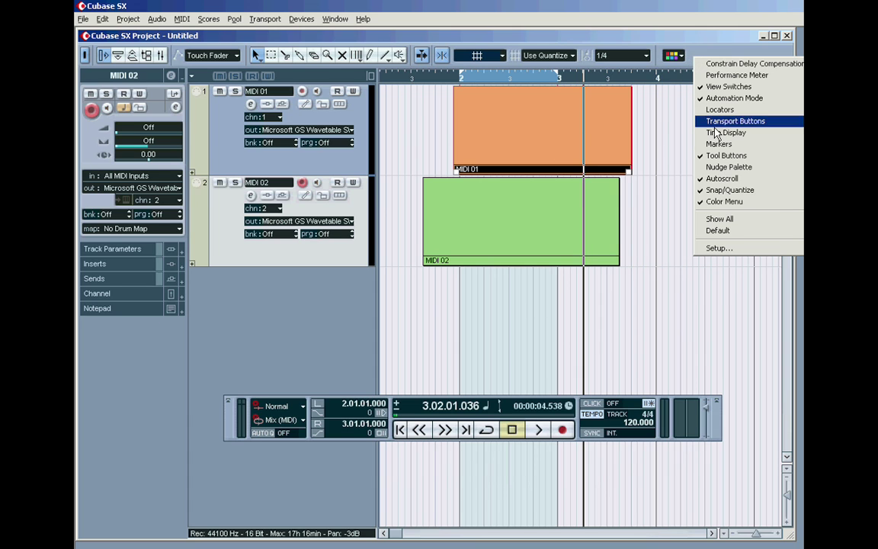
pyautogui.click(719, 203)
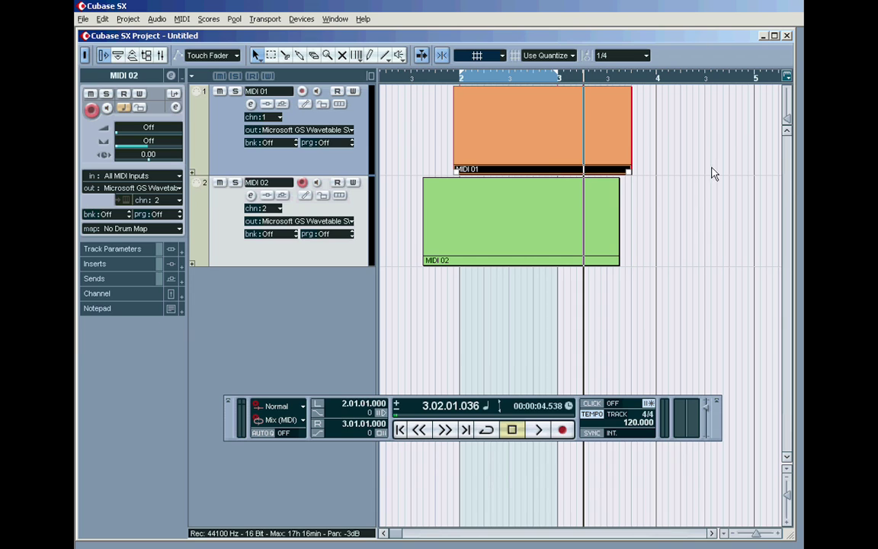
pyautogui.rightClick(679, 61)
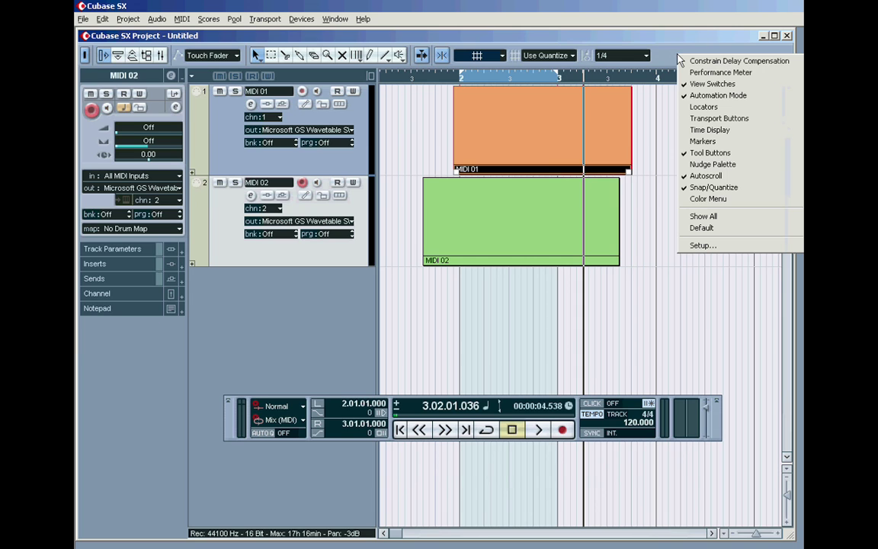
pyautogui.click(710, 201)
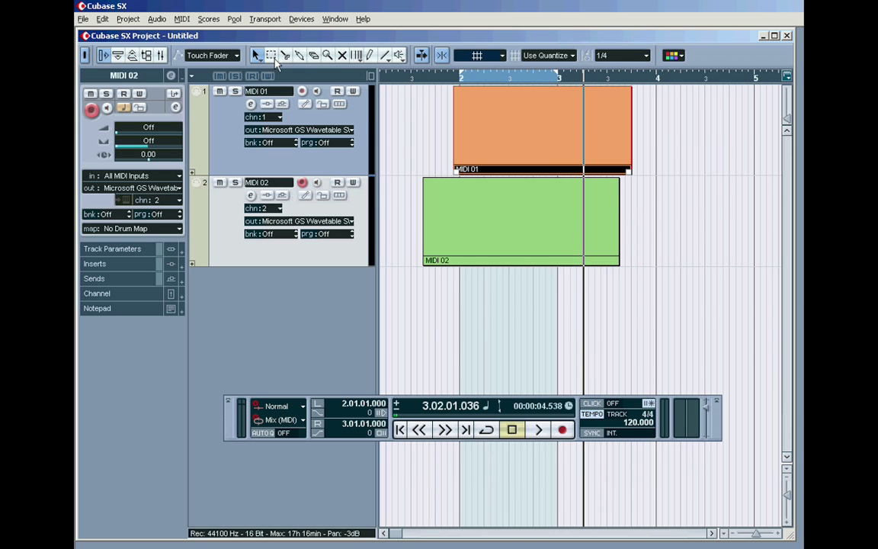
# Inspect the arrangement's tool context menu, then bring up the toolbar elements list
pyautogui.rightClick(426, 130)
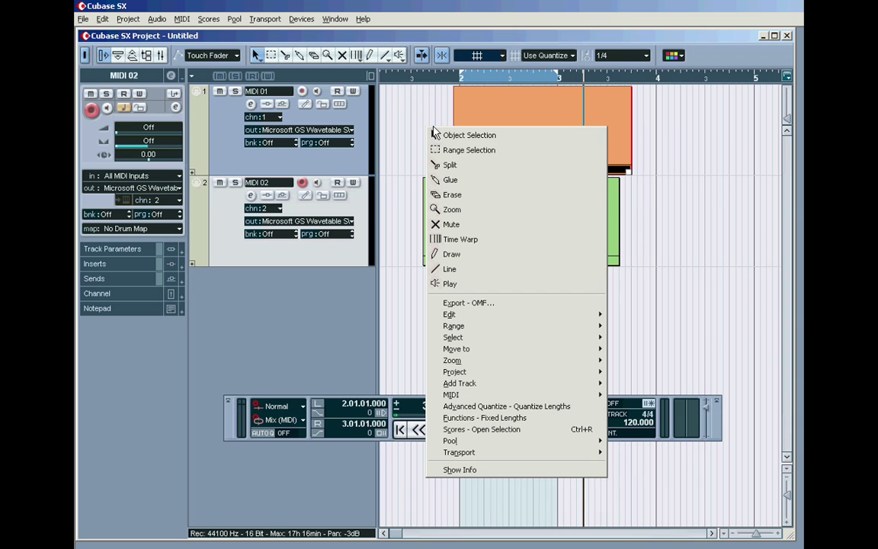
pyautogui.click(609, 225)
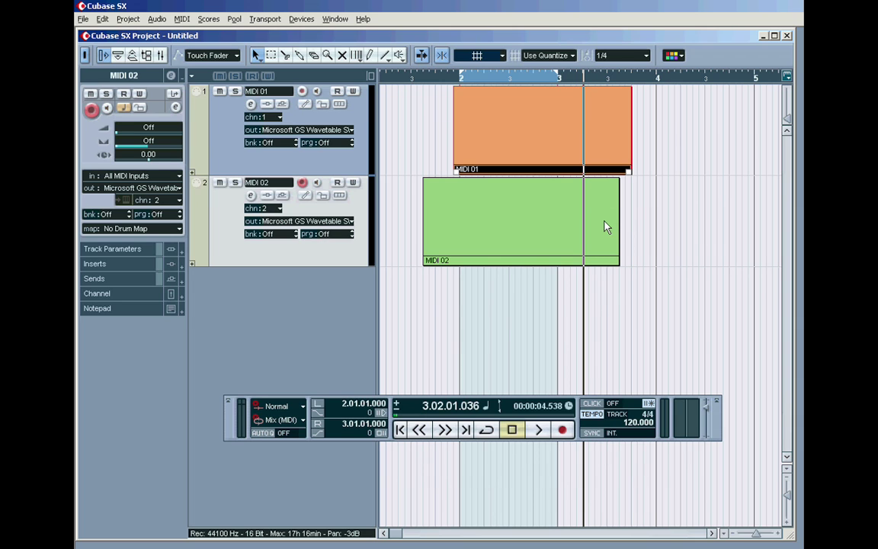
pyautogui.rightClick(605, 220)
pyautogui.click(707, 185)
pyautogui.rightClick(690, 158)
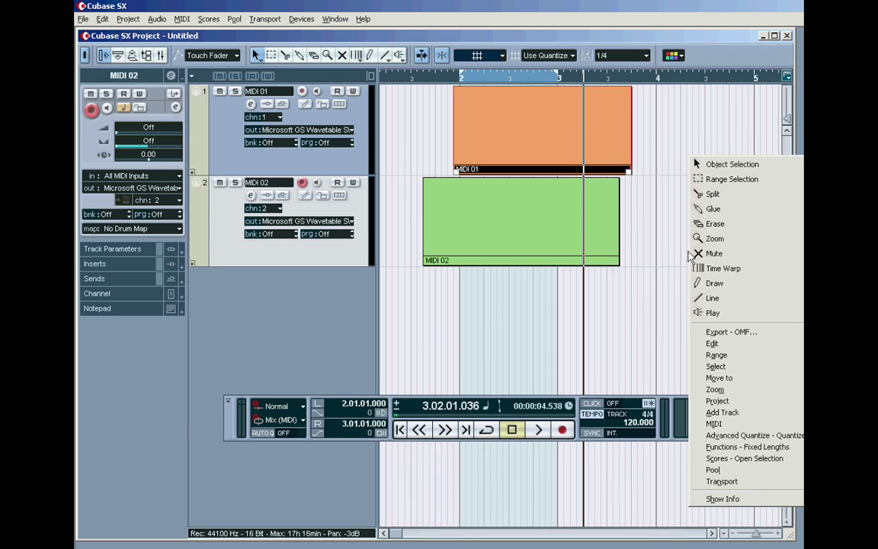
pyautogui.click(661, 176)
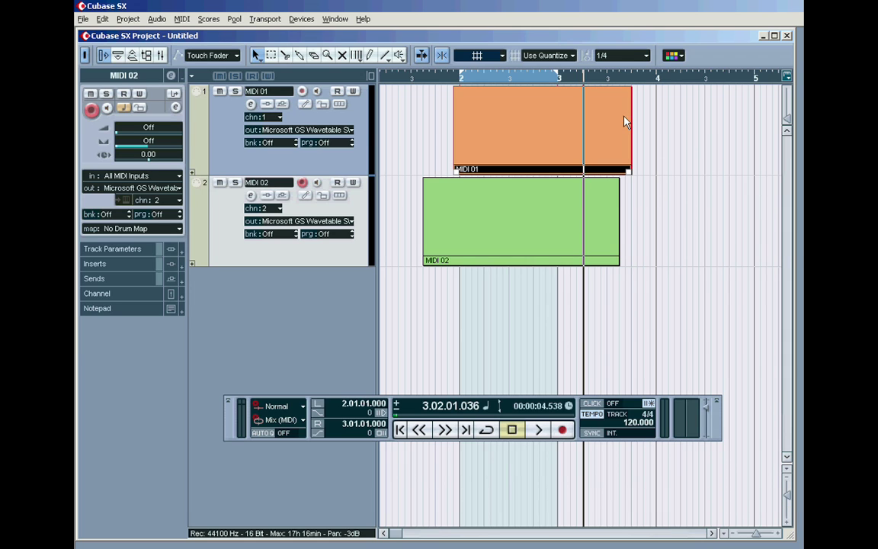
pyautogui.rightClick(701, 57)
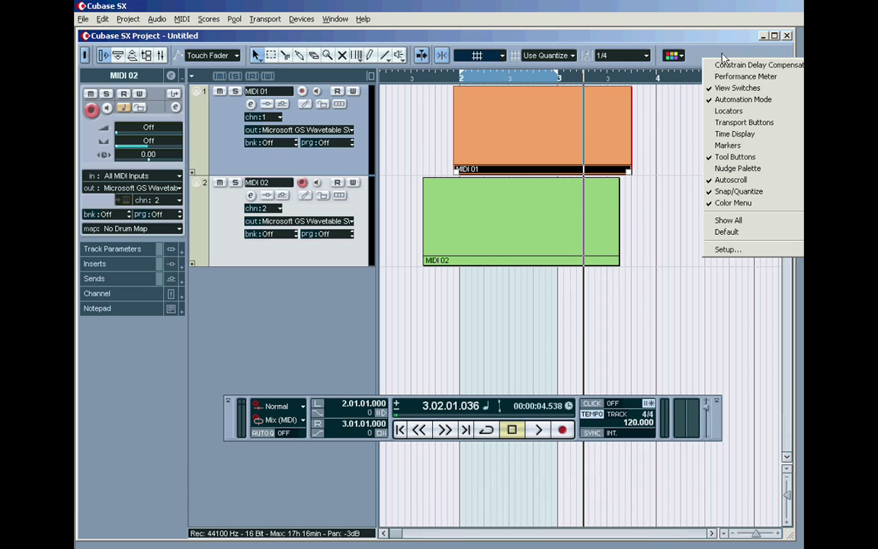
# Drag the Transport panel down and left below the tracks, keeping all its sections shown
pyautogui.click(650, 45)
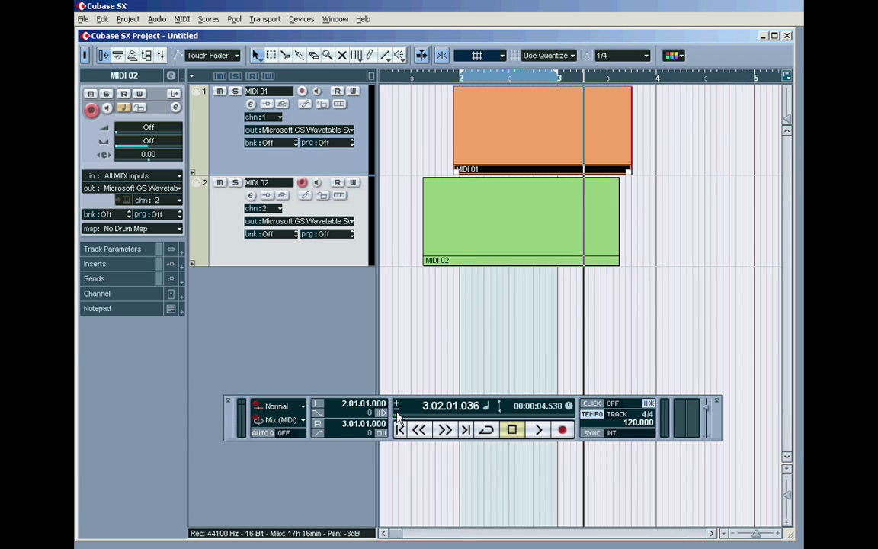
pyautogui.moveTo(395, 410)
pyautogui.mouseDown()
pyautogui.moveTo(385, 442)
pyautogui.moveTo(433, 413)
pyautogui.mouseUp()
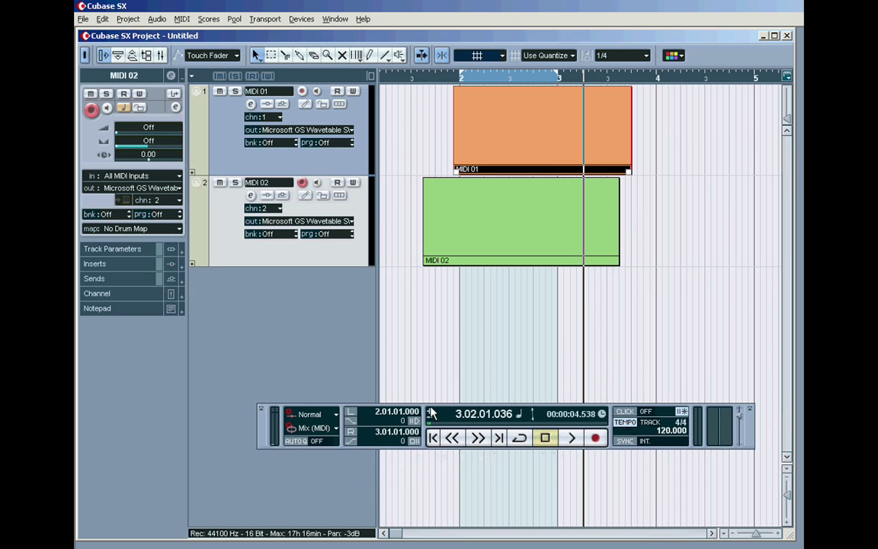
pyautogui.rightClick(619, 431)
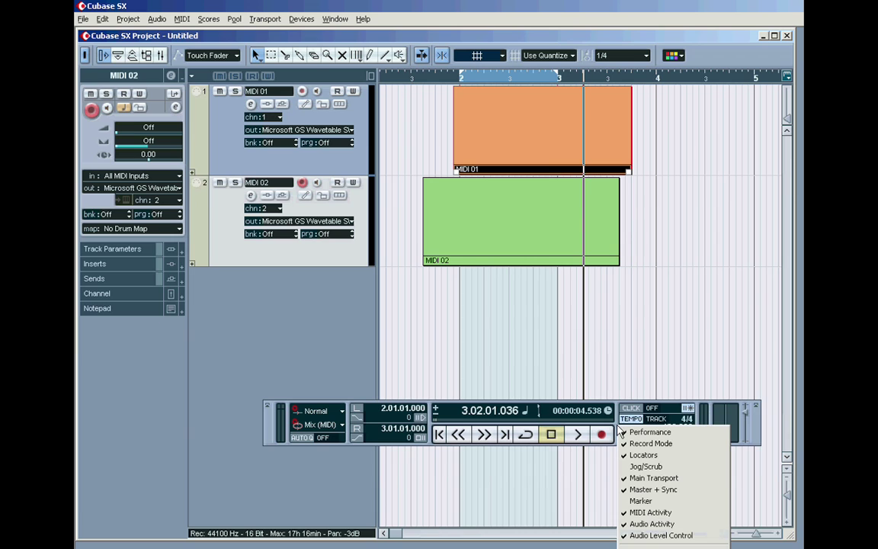
pyautogui.click(430, 417)
pyautogui.rightClick(432, 419)
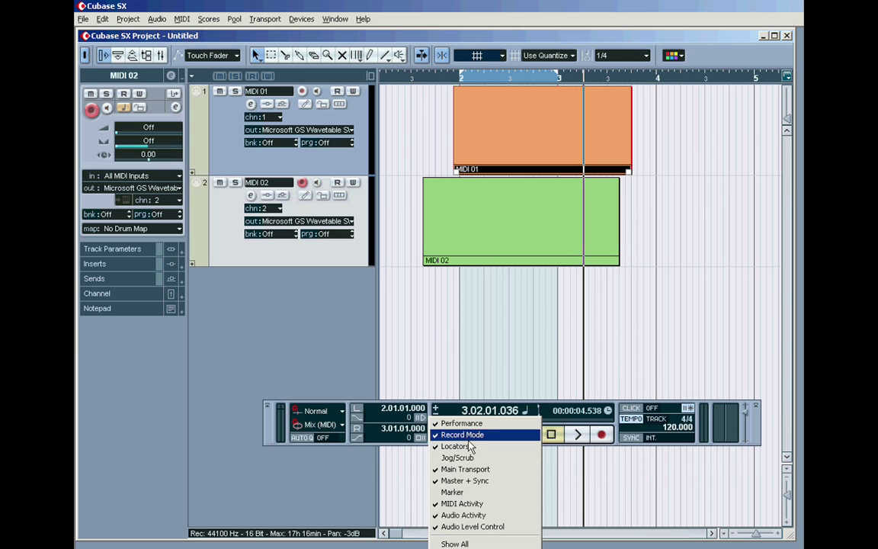
pyautogui.click(397, 372)
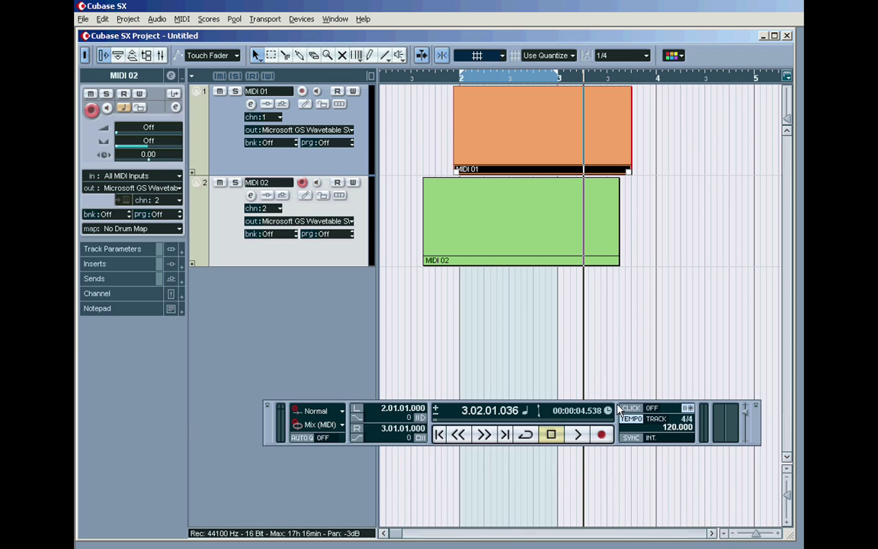
pyautogui.moveTo(348, 407); pyautogui.dragTo(313, 436)
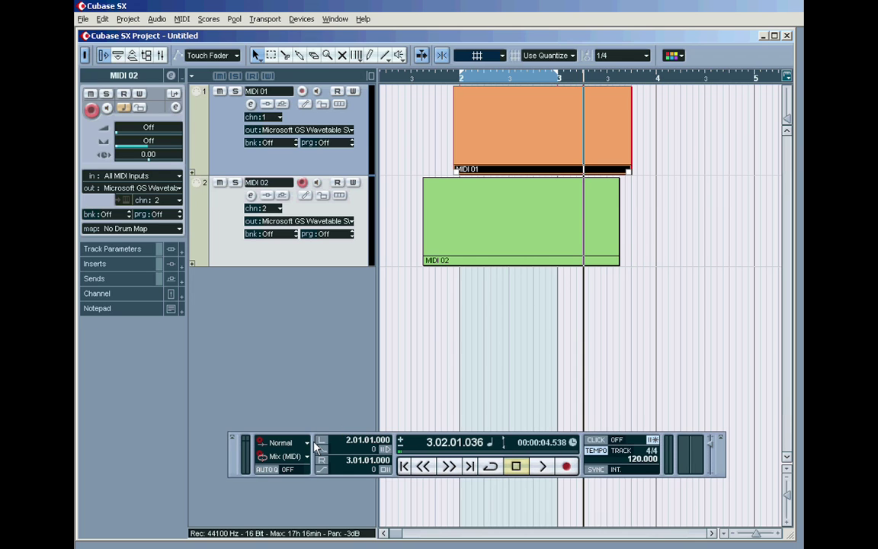
# Shorten MIDI 01 and move it to start at bar 2
pyautogui.click(225, 146)
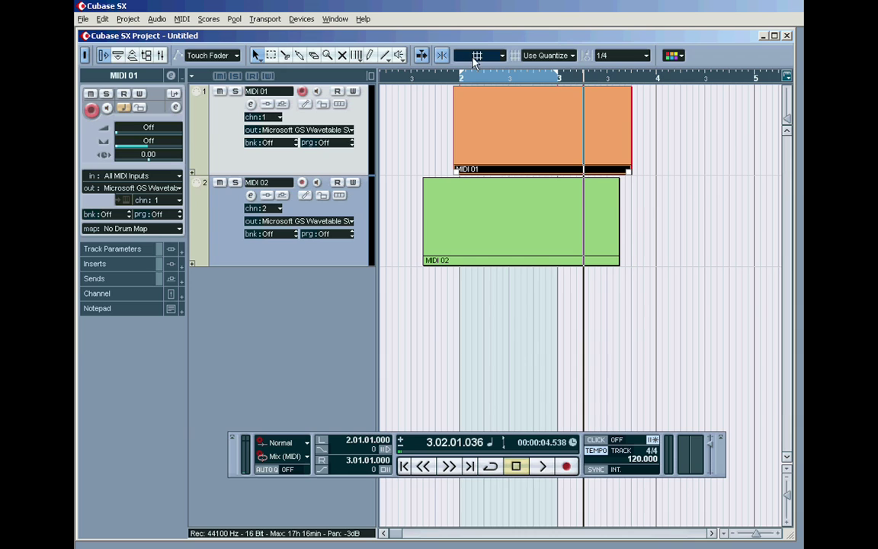
pyautogui.click(665, 141)
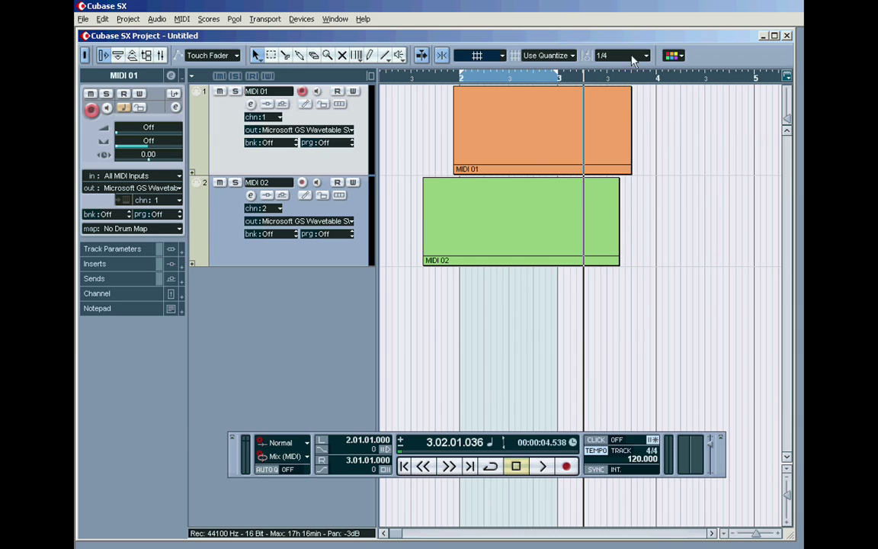
pyautogui.moveTo(519, 131)
pyautogui.mouseDown()
pyautogui.moveTo(610, 128)
pyautogui.moveTo(495, 128)
pyautogui.mouseUp()
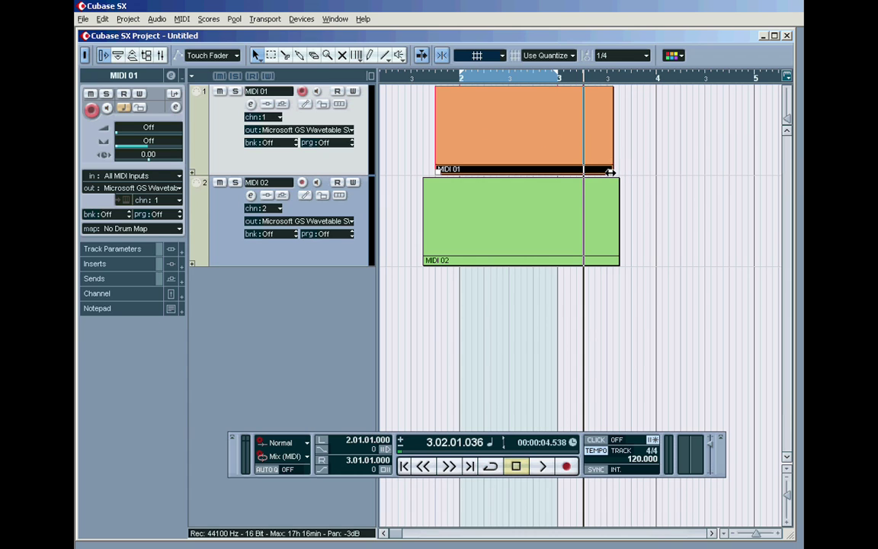
pyautogui.moveTo(610, 172); pyautogui.dragTo(509, 172)
pyautogui.moveTo(463, 141); pyautogui.dragTo(488, 141)
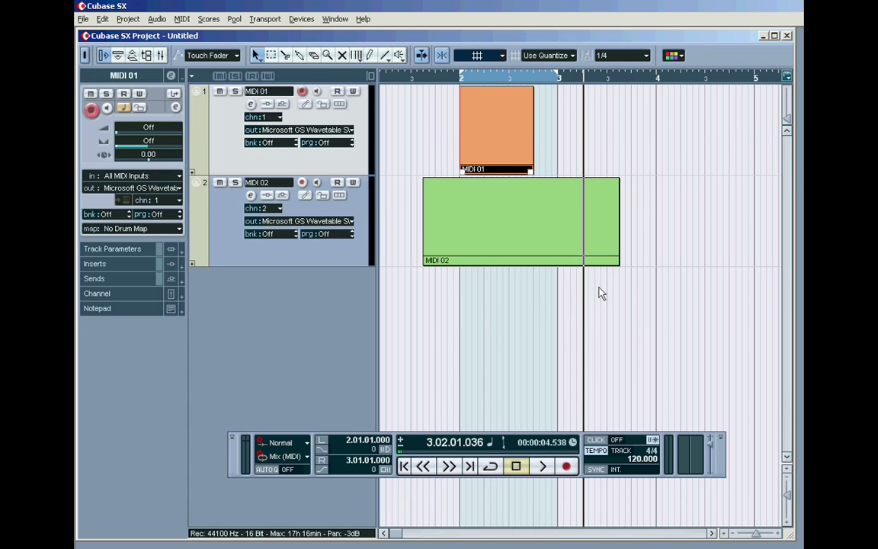
# Trim MIDI 02 to span exactly bar 2 to bar 3
pyautogui.click(618, 262)
pyautogui.moveTo(619, 262); pyautogui.dragTo(557, 263)
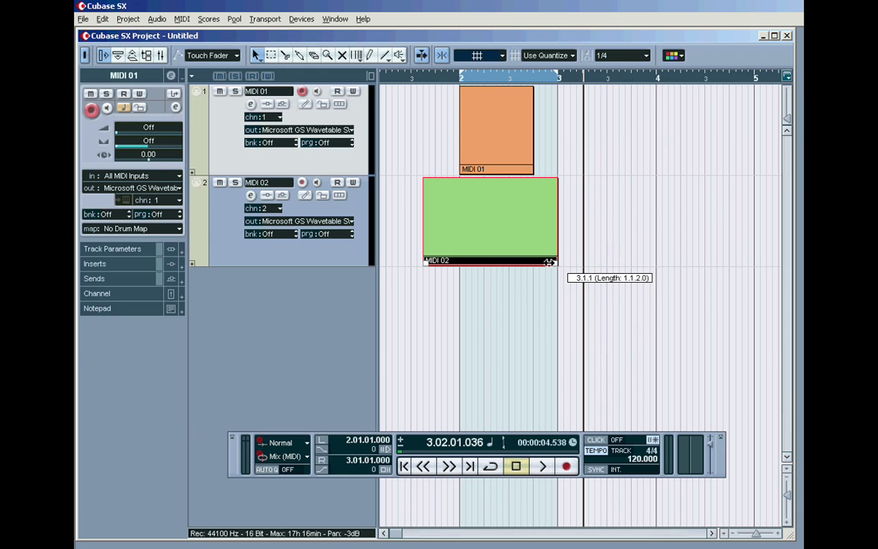
pyautogui.moveTo(424, 264); pyautogui.dragTo(459, 264)
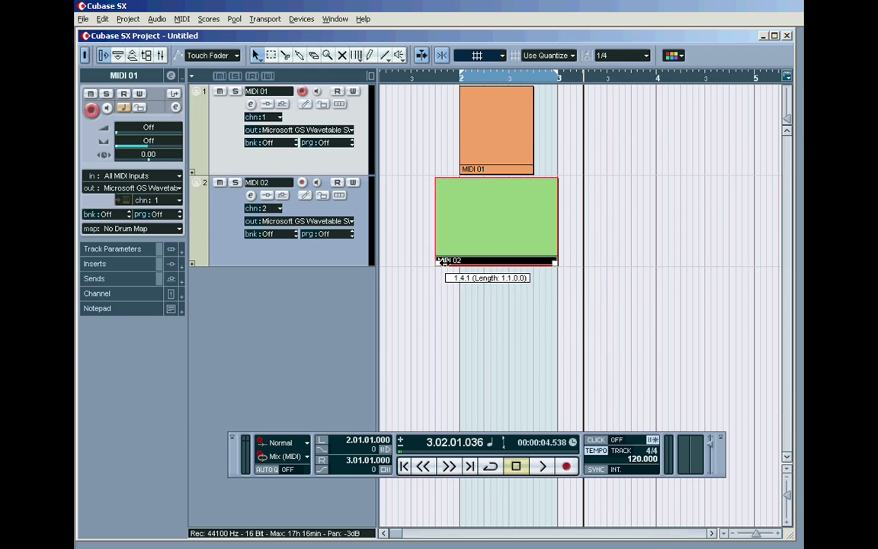
# Extend MIDI 01's end to bar 3 and nudge the Transport panel slightly lower
pyautogui.click(507, 169)
pyautogui.moveTo(533, 170); pyautogui.dragTo(545, 170)
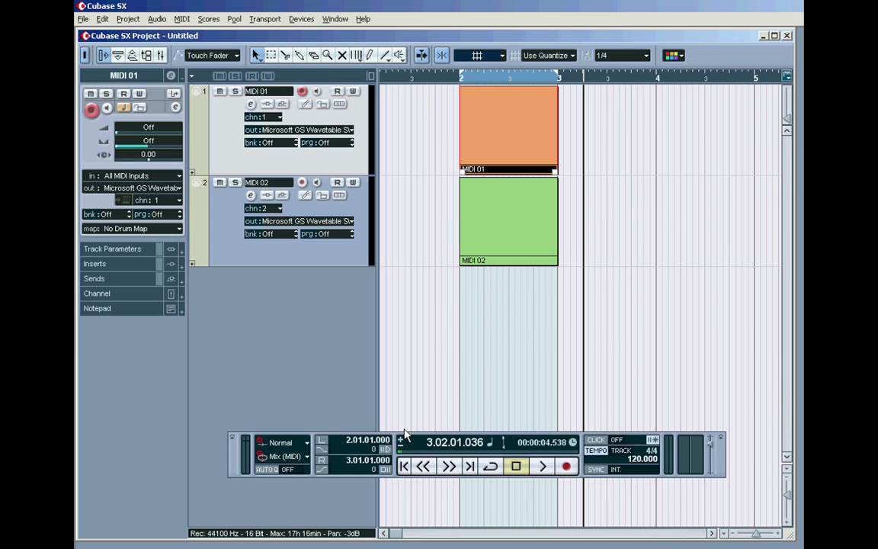
pyautogui.moveTo(396, 441); pyautogui.dragTo(397, 447)
pyautogui.click(388, 190)
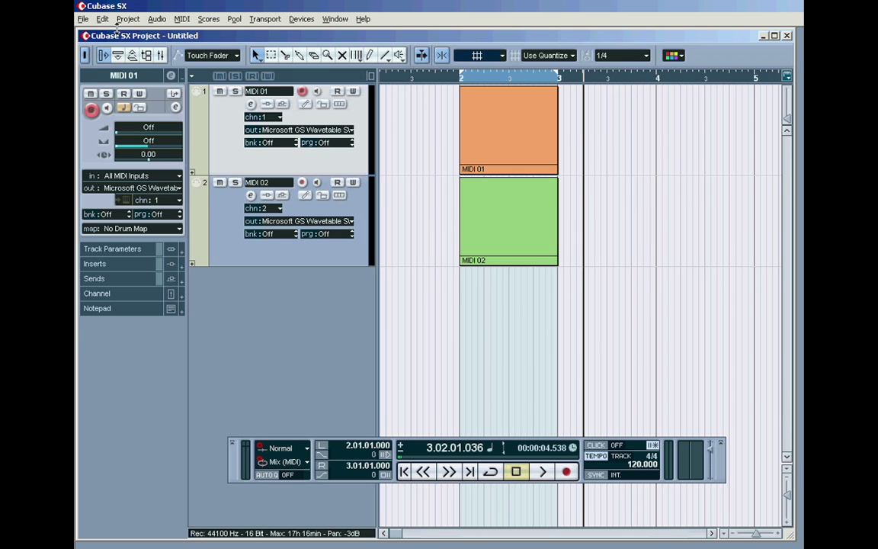
# Raise the Project Window Horizontal Grid Intensity in Appearance preferences and apply the darker lines
pyautogui.click(83, 19)
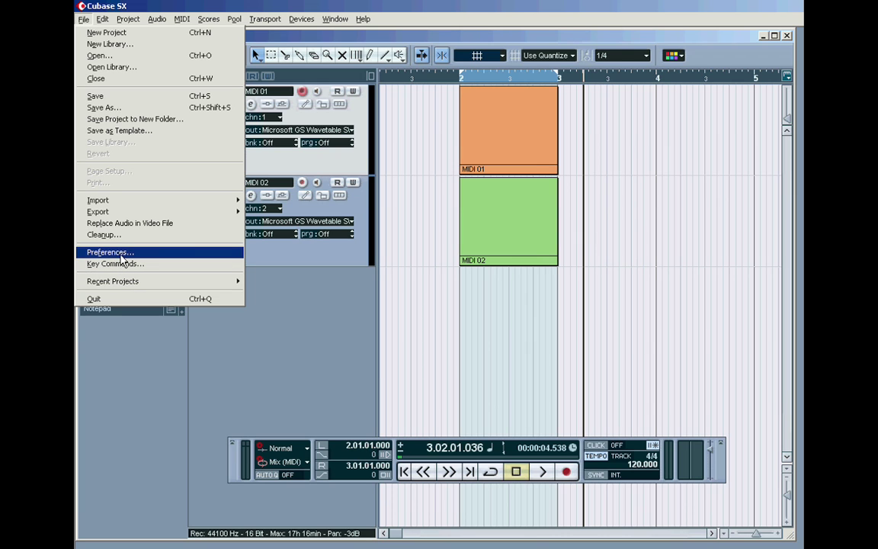
pyautogui.click(111, 253)
pyautogui.click(156, 142)
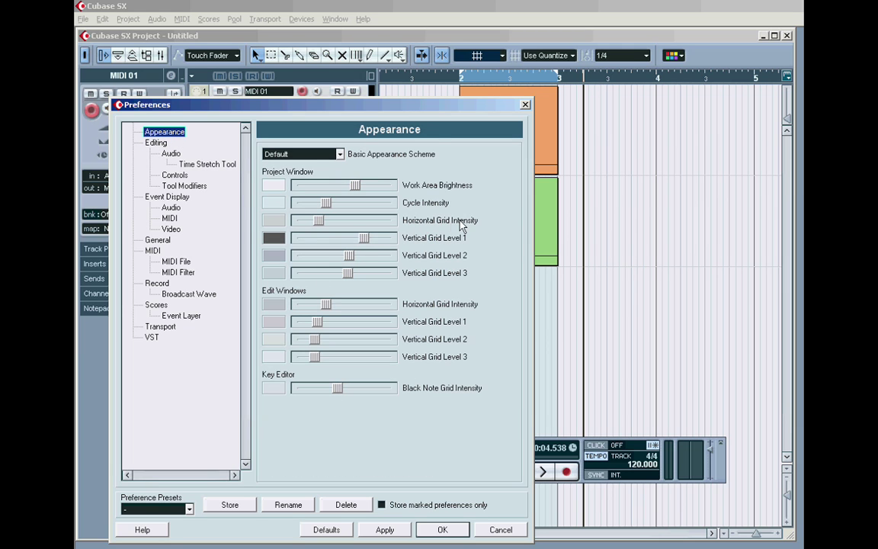
pyautogui.moveTo(319, 221); pyautogui.dragTo(366, 220)
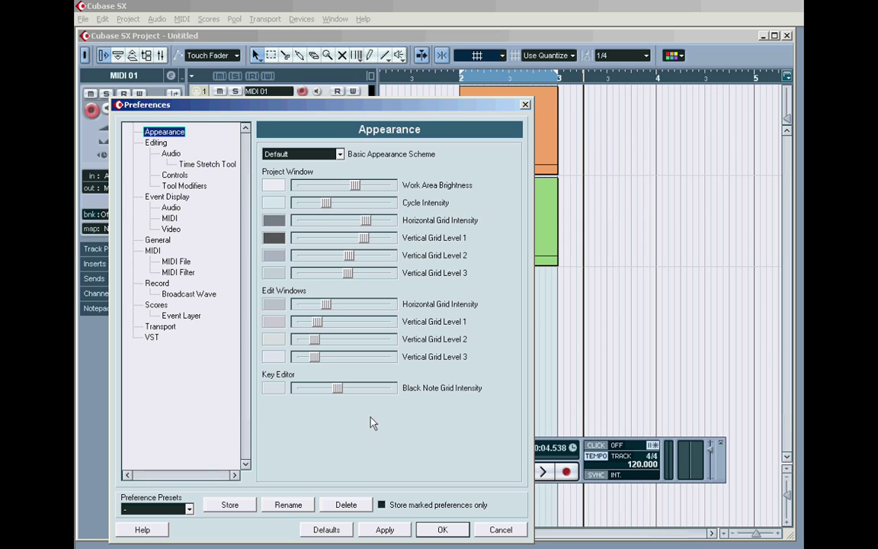
pyautogui.click(385, 528)
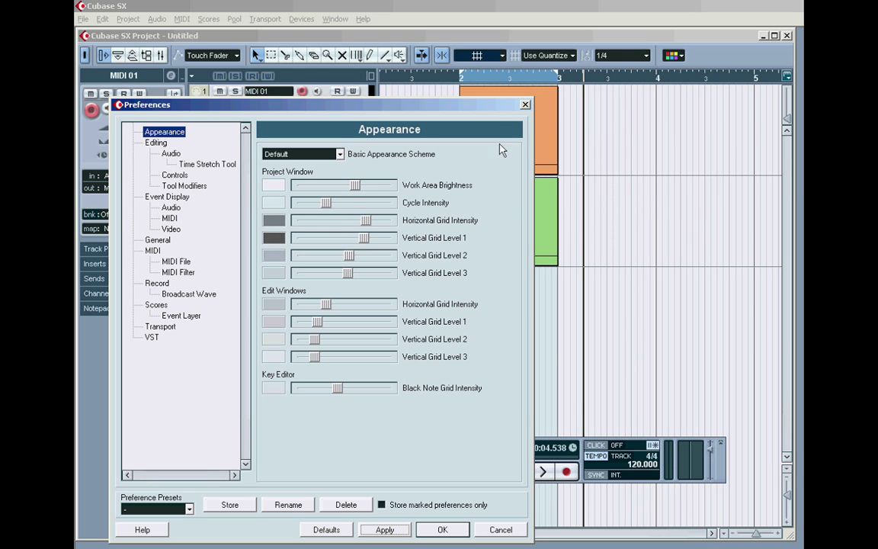
pyautogui.moveTo(500, 107); pyautogui.dragTo(528, 400)
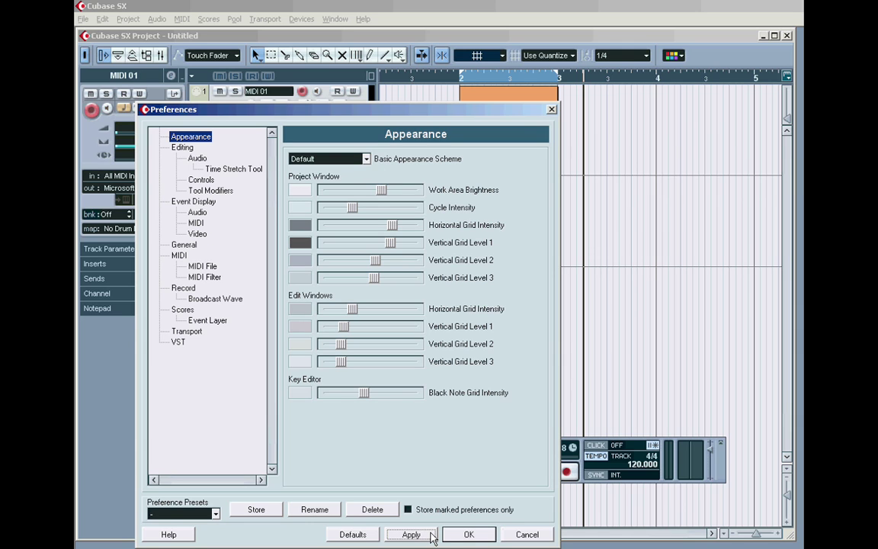
pyautogui.click(455, 537)
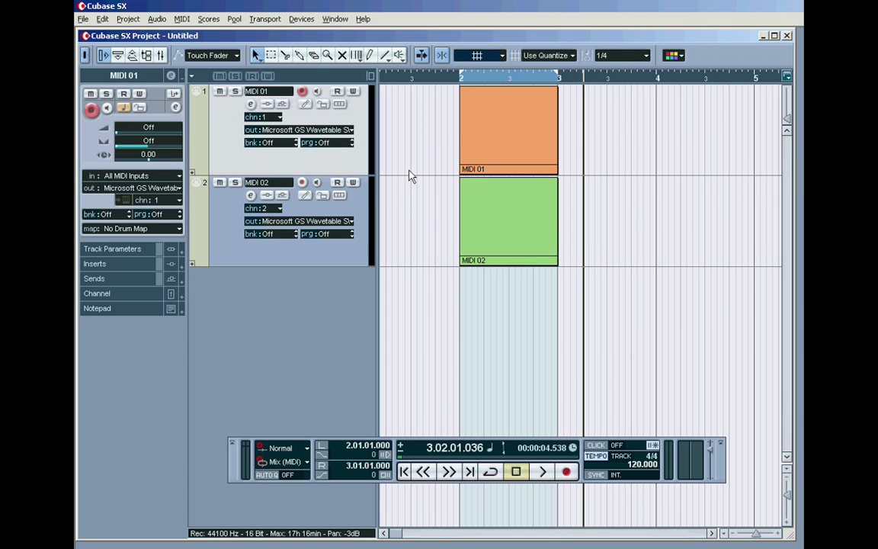